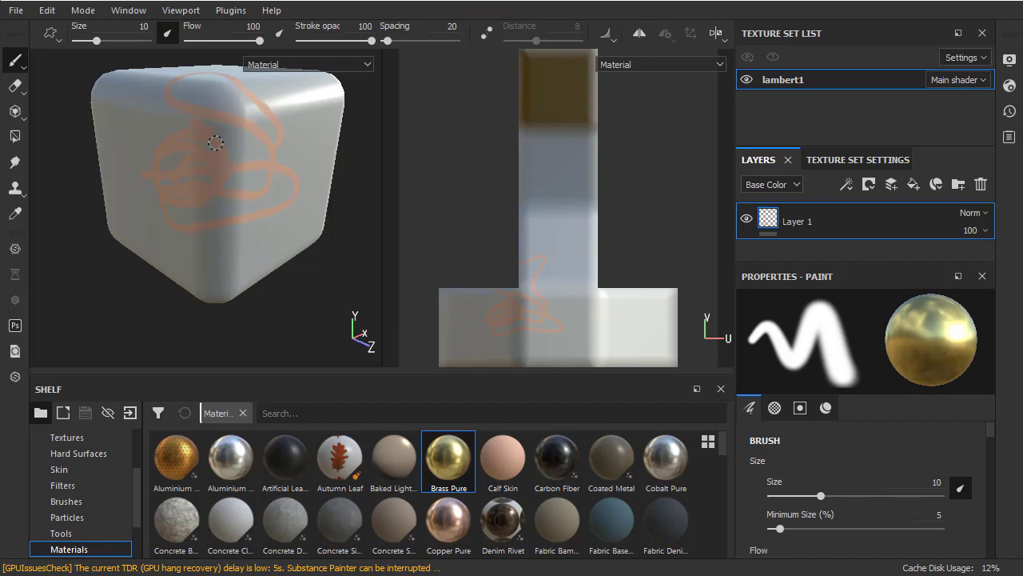
# - Paint a Brass Pure ring stroke on the cube's side and orbit in closer
pyautogui.moveTo(215, 142)
pyautogui.mouseDown()
pyautogui.moveTo(183, 142)
pyautogui.moveTo(217, 147)
pyautogui.moveTo(223, 164)
pyautogui.moveTo(195, 173)
pyautogui.moveTo(169, 164)
pyautogui.mouseUp()
pyautogui.keyDown('alt'); pyautogui.moveTo(344, 160); pyautogui.dragTo(351, 177, button='right'); pyautogui.keyUp('alt')
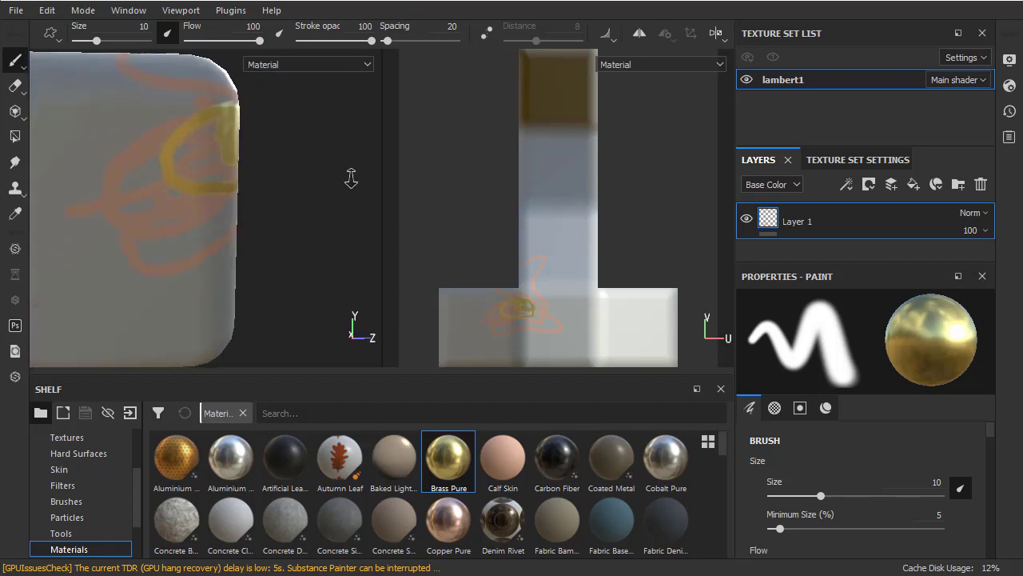
pyautogui.moveTo(351, 177)
pyautogui.keyDown('alt'); pyautogui.mouseDown()
pyautogui.moveTo(293, 224)
pyautogui.moveTo(258, 213)
pyautogui.mouseUp(); pyautogui.keyUp('alt')
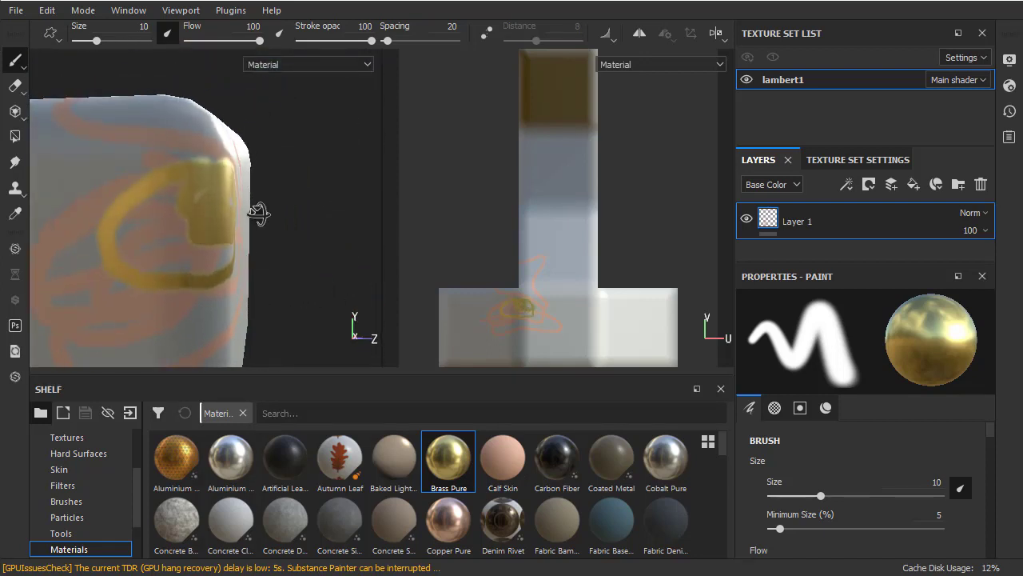
# - Switch to the Aluminium material and scribble it over the cube's upper side
pyautogui.click(176, 459)
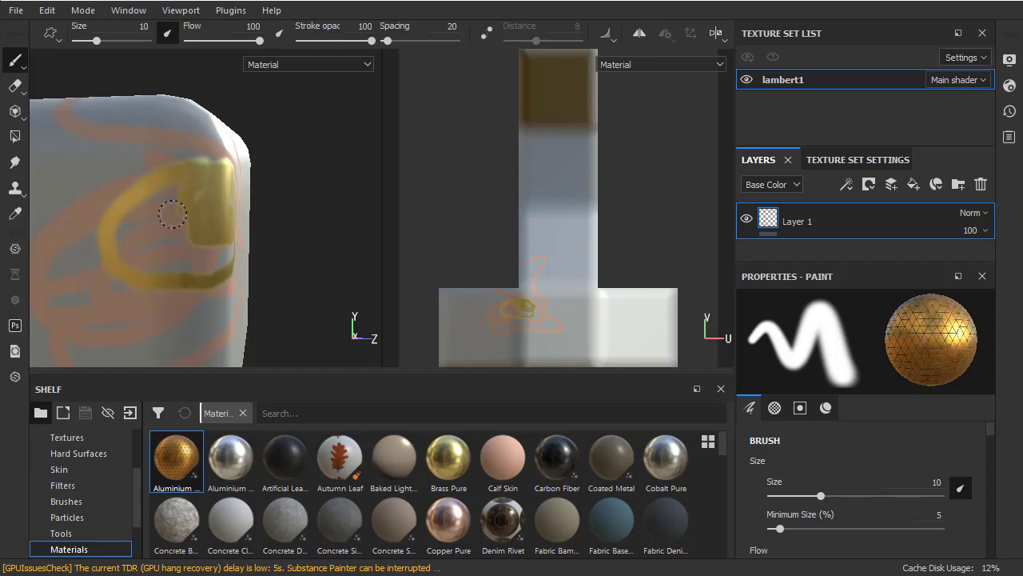
pyautogui.moveTo(151, 159)
pyautogui.mouseDown()
pyautogui.moveTo(169, 219)
pyautogui.moveTo(134, 163)
pyautogui.moveTo(180, 203)
pyautogui.moveTo(141, 169)
pyautogui.moveTo(143, 141)
pyautogui.moveTo(185, 143)
pyautogui.moveTo(178, 183)
pyautogui.moveTo(131, 114)
pyautogui.moveTo(118, 241)
pyautogui.moveTo(84, 268)
pyautogui.moveTo(106, 239)
pyautogui.moveTo(77, 322)
pyautogui.moveTo(181, 358)
pyautogui.mouseUp()
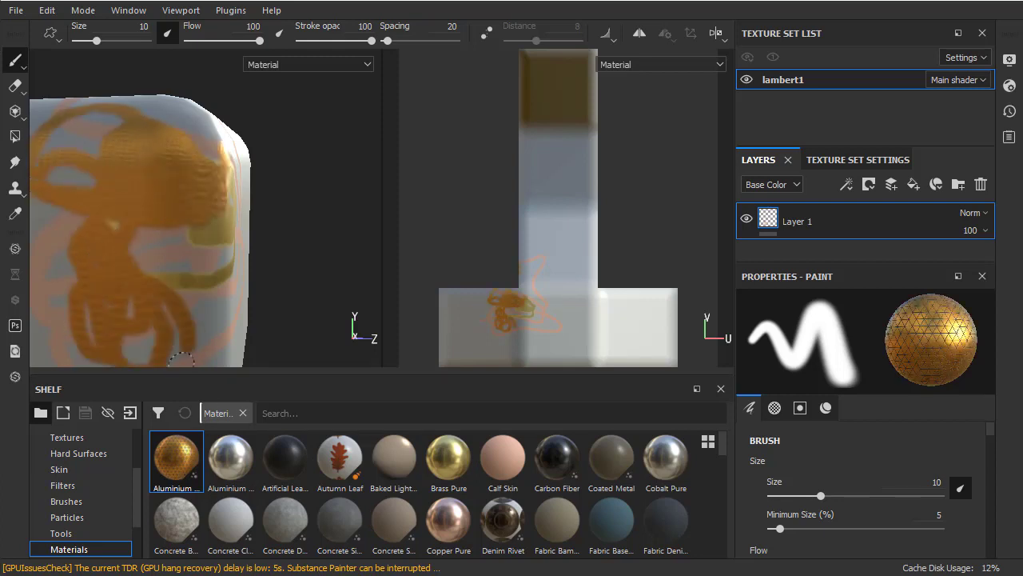
pyautogui.keyDown('alt'); pyautogui.moveTo(200, 287); pyautogui.dragTo(331, 222); pyautogui.keyUp('alt')
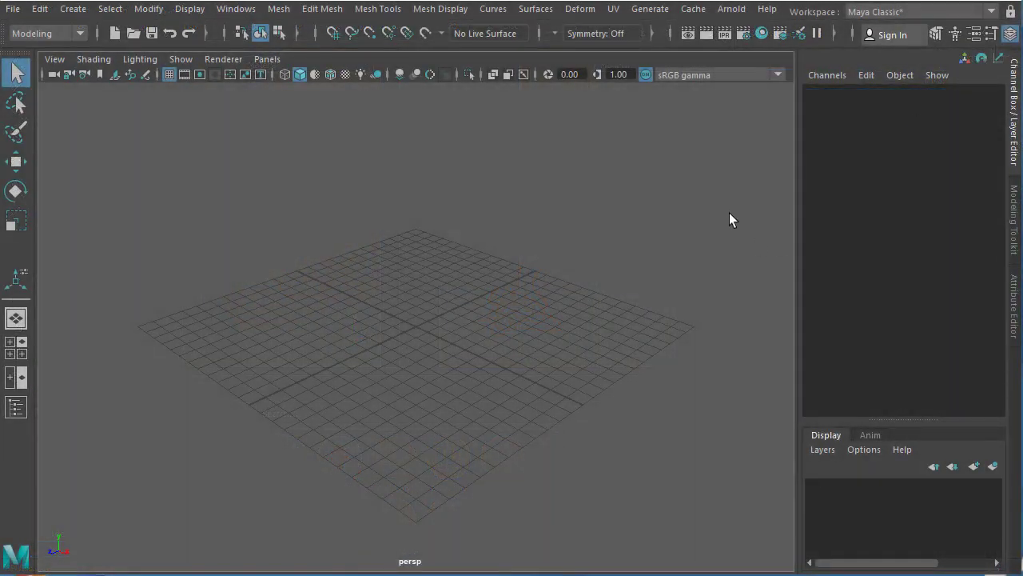
# - Add a polygon cube to the scene from Create > Polygon Primitives
pyautogui.click(73, 9)
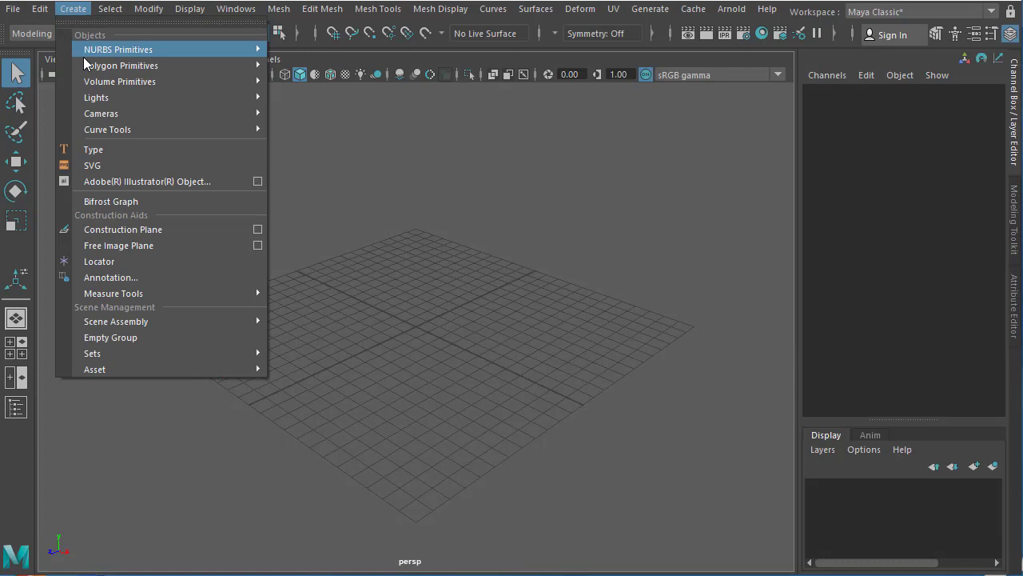
pyautogui.moveTo(179, 62)
pyautogui.click(368, 82)
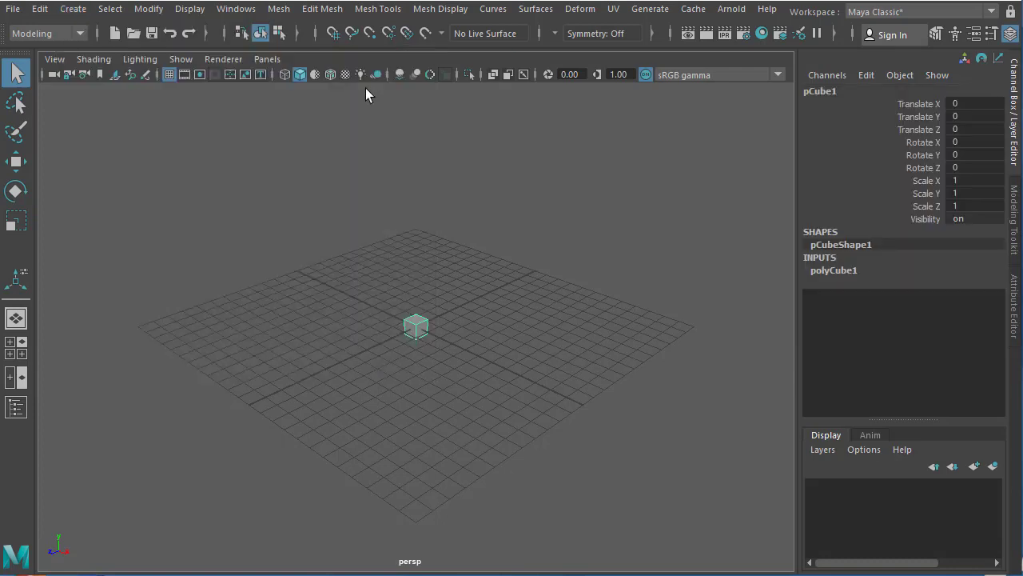
# - Scale the cube uniformly to 8.323 and bring up the component marking menu over it
pyautogui.press('r')
pyautogui.moveTo(416, 327); pyautogui.dragTo(525, 296)
pyautogui.click(845, 270)
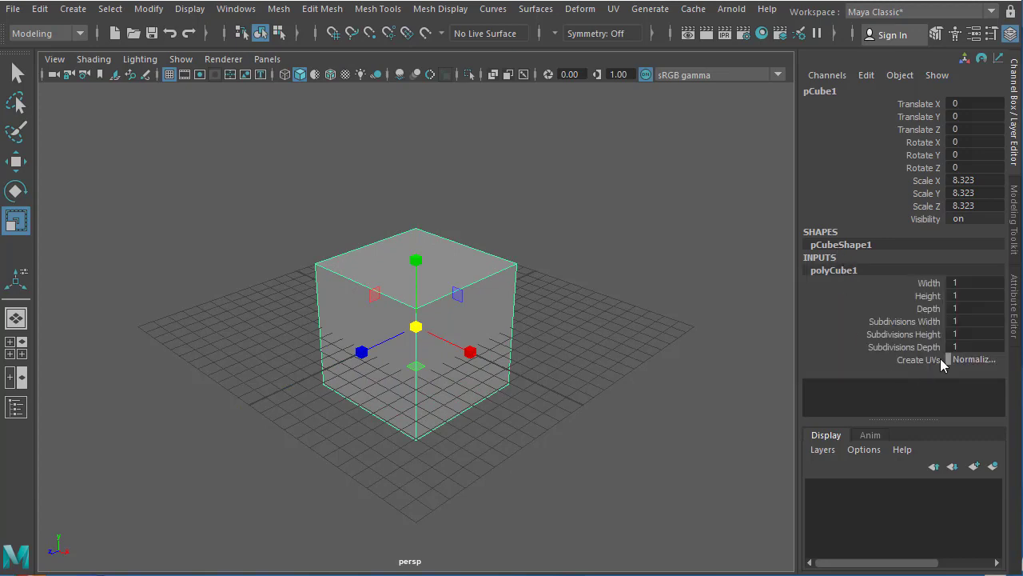
pyautogui.moveTo(436, 238); pyautogui.dragTo(435, 197, button='right')
# - Select all the cube's edges and Bevel Edge them with Fraction 0.3 and Segments 4
pyautogui.moveTo(276, 186); pyautogui.dragTo(625, 486)
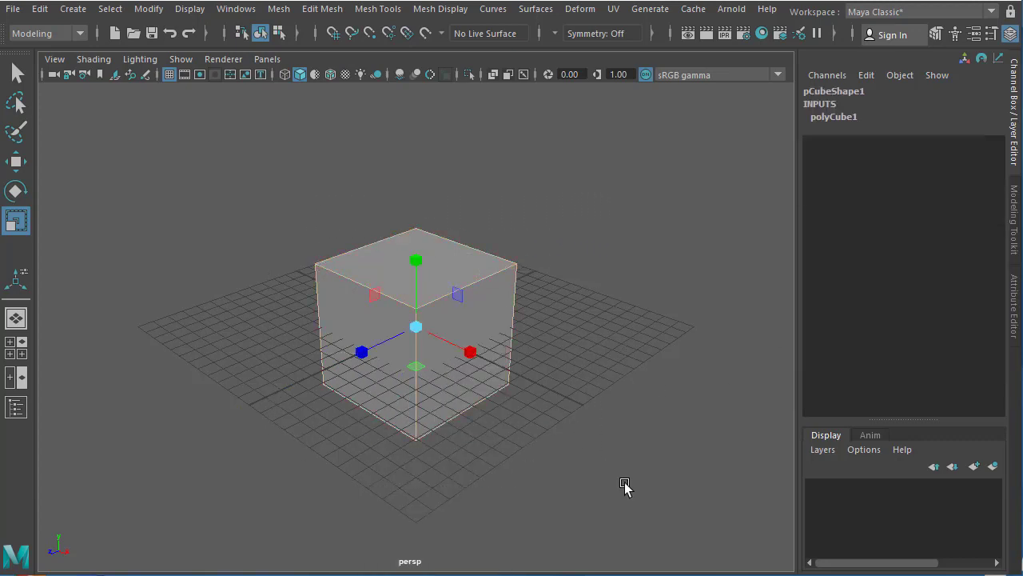
pyautogui.keyDown('shift'); pyautogui.moveTo(480, 275); pyautogui.dragTo(548, 279, button='right'); pyautogui.keyUp('shift')
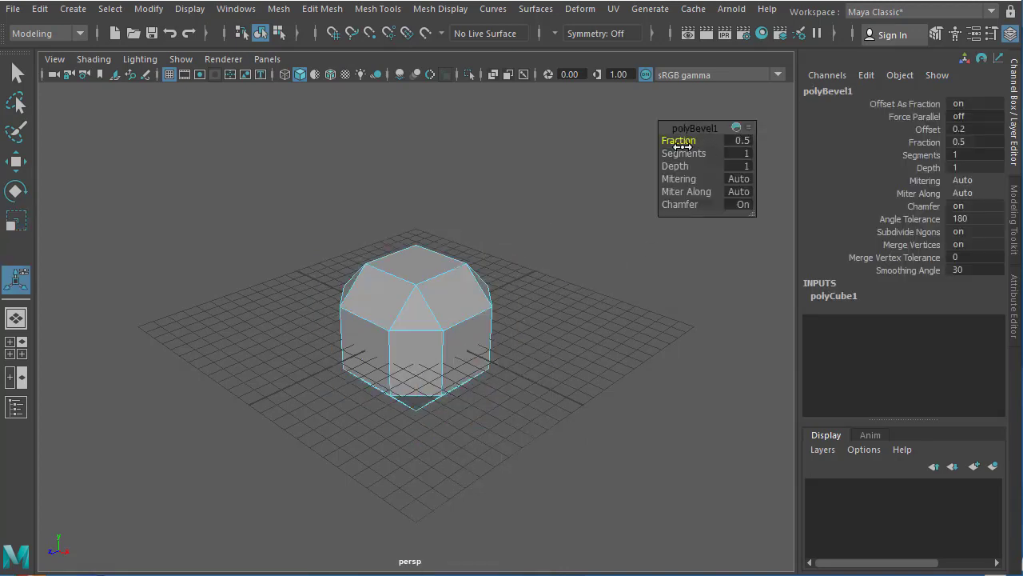
pyautogui.moveTo(674, 140); pyautogui.dragTo(714, 154)
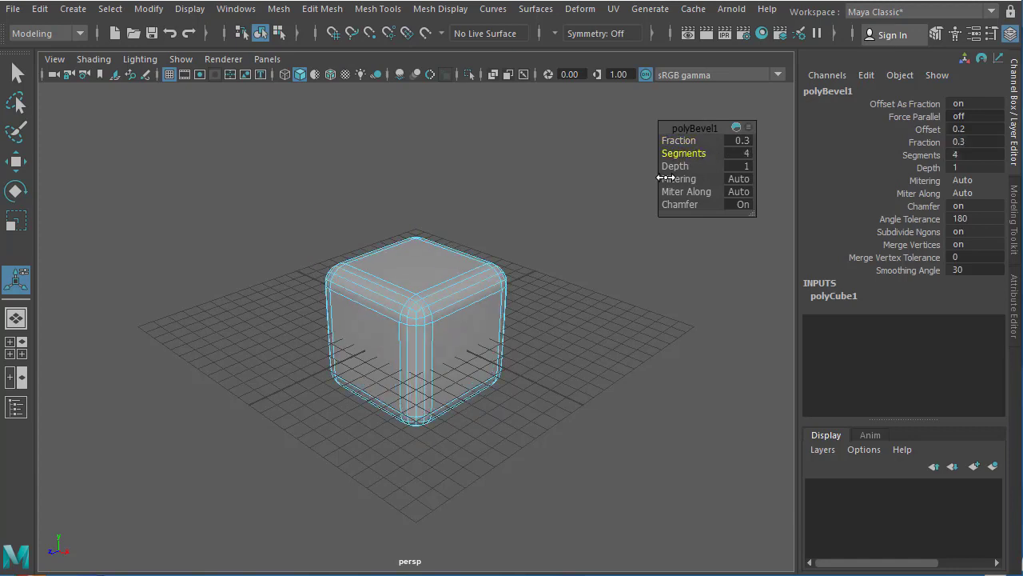
pyautogui.moveTo(481, 325)
pyautogui.mouseDown(button='right')
pyautogui.moveTo(482, 357)
pyautogui.moveTo(479, 336)
pyautogui.mouseUp(button='right')
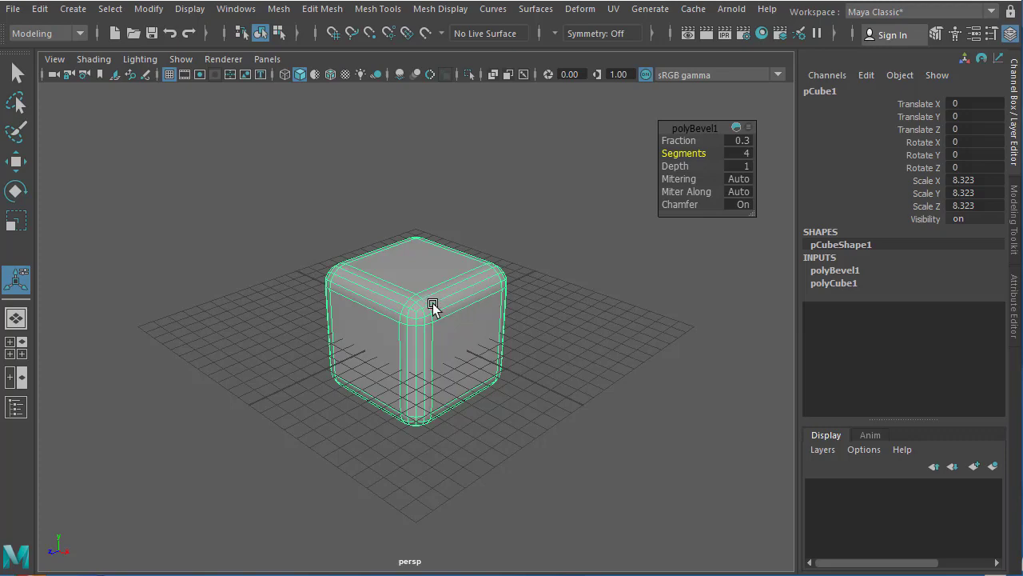
pyautogui.click(236, 8)
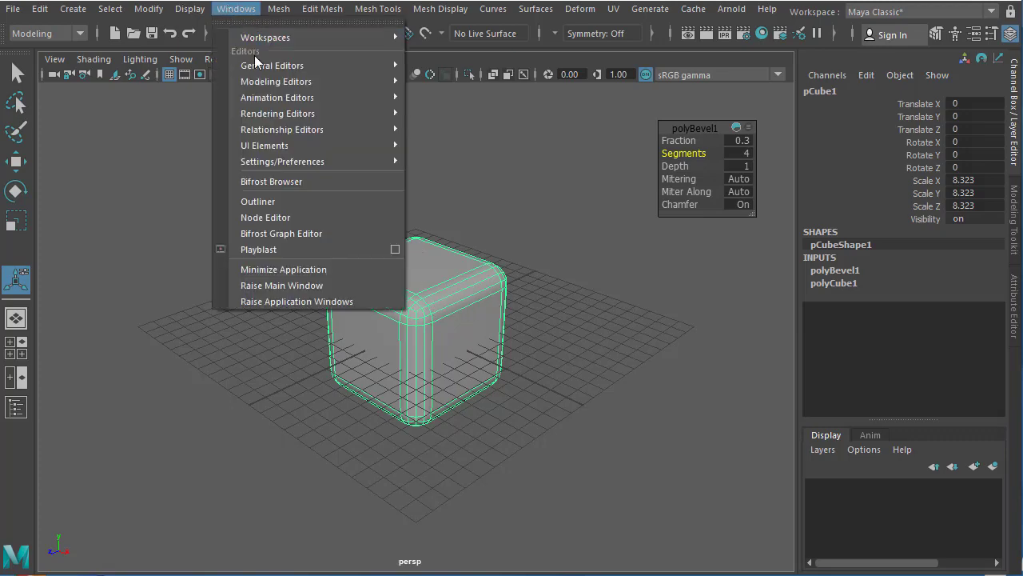
pyautogui.moveTo(286, 47)
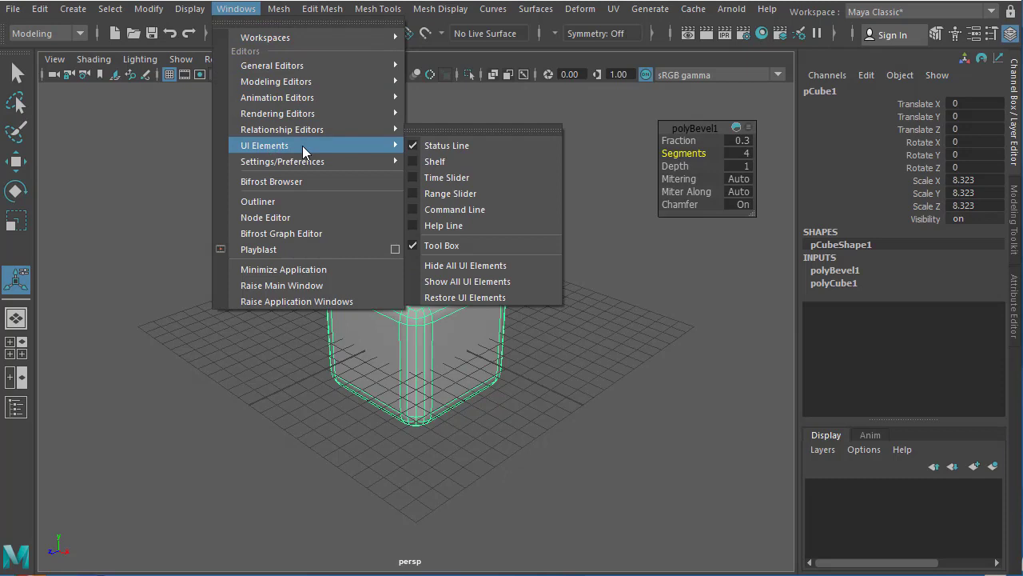
pyautogui.click(443, 216)
pyautogui.click(447, 300)
pyautogui.click(236, 9)
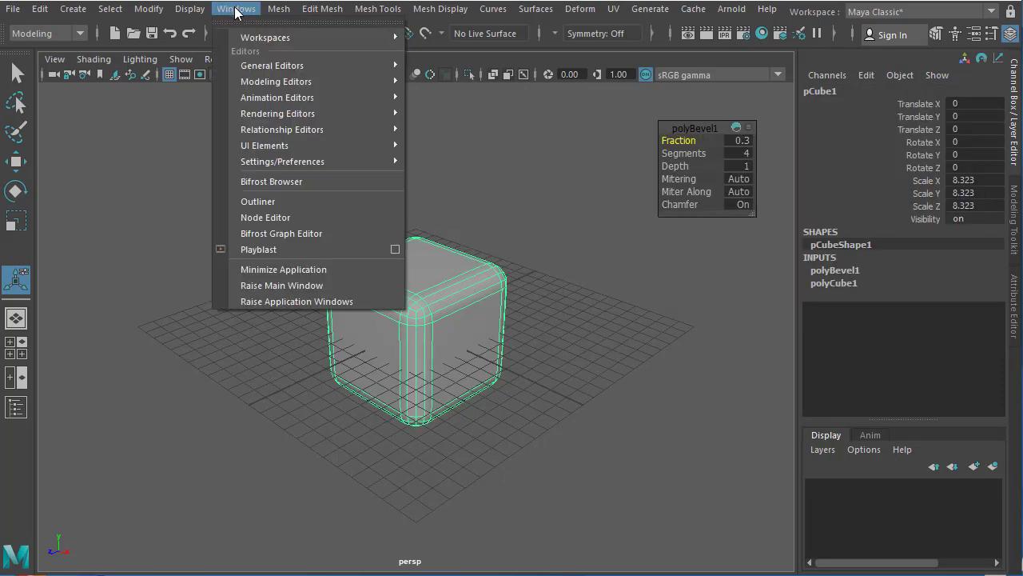
pyautogui.moveTo(250, 84)
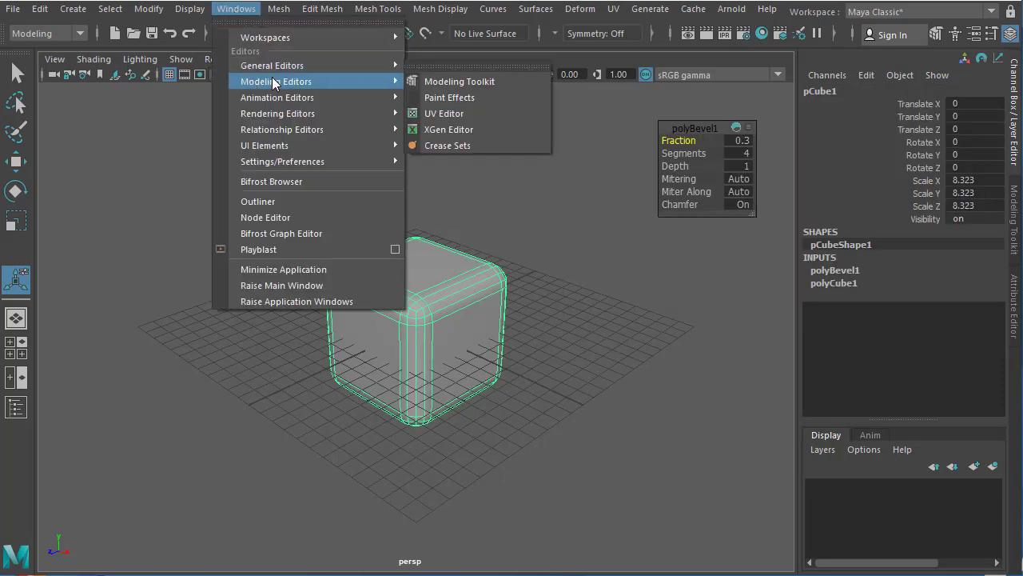
pyautogui.click(441, 116)
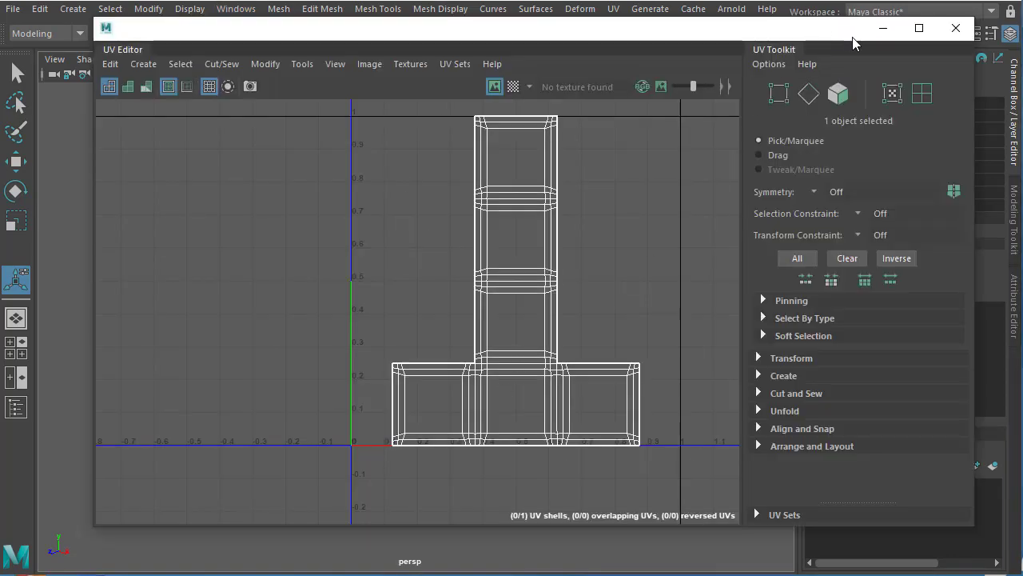
# - Close the UV layout, return to Object mode and delete the cube's history by type
pyautogui.click(955, 27)
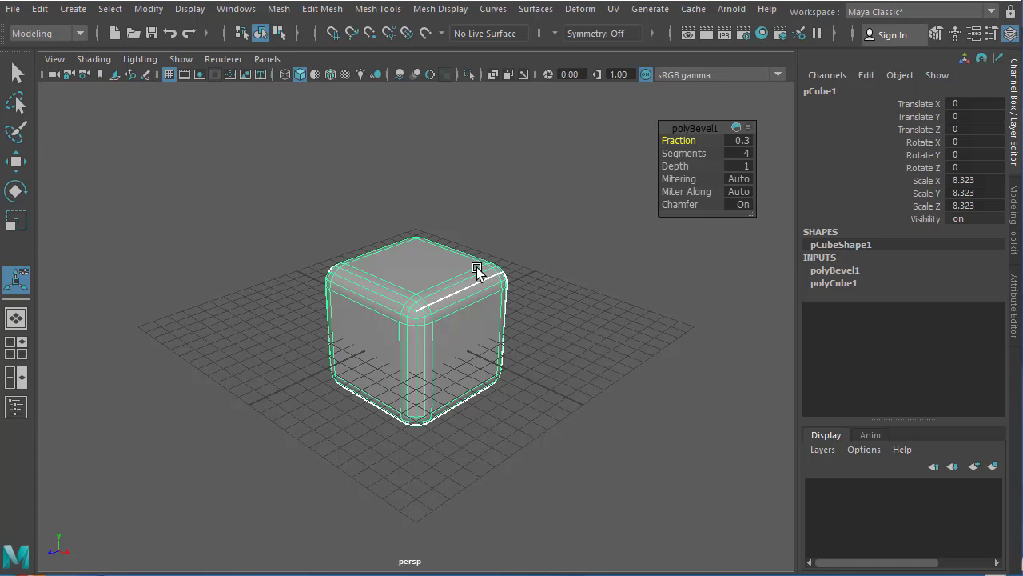
pyautogui.moveTo(474, 255); pyautogui.dragTo(465, 329, button='right')
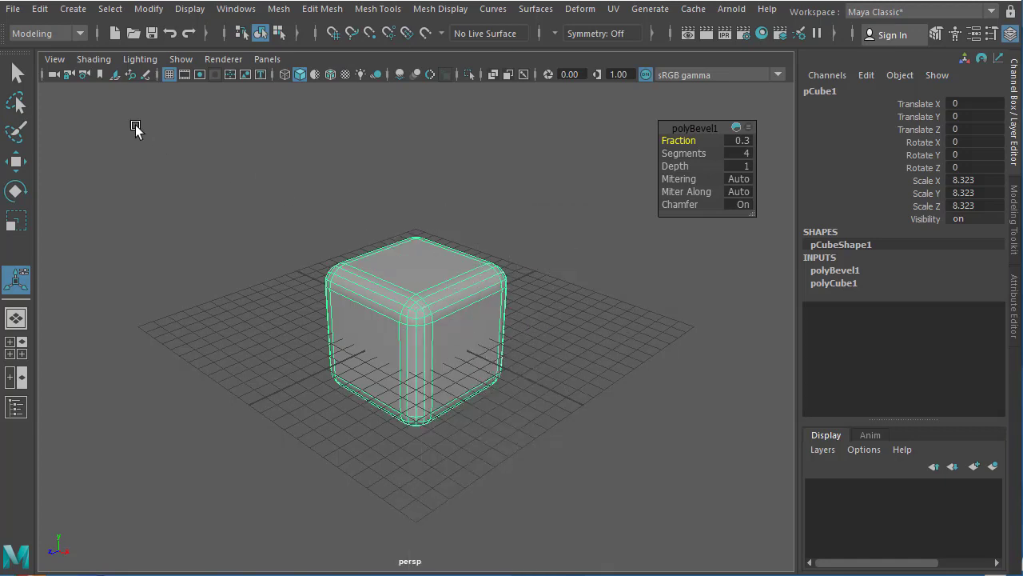
pyautogui.click(46, 10)
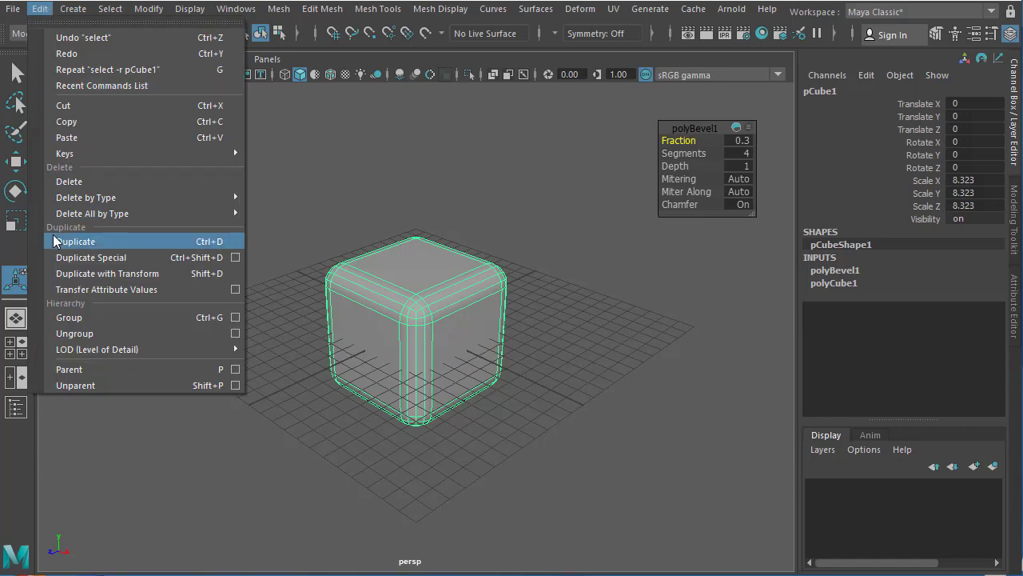
pyautogui.moveTo(76, 200)
pyautogui.click(280, 198)
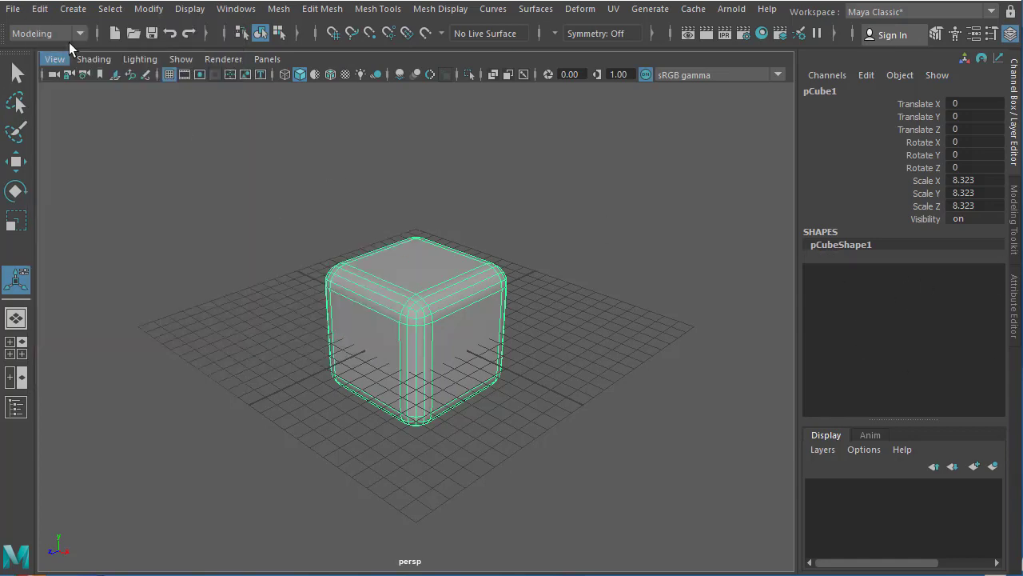
# - Freeze the cube's transformations so its scale reads 1, keeping its name, and reselect it
pyautogui.click(147, 9)
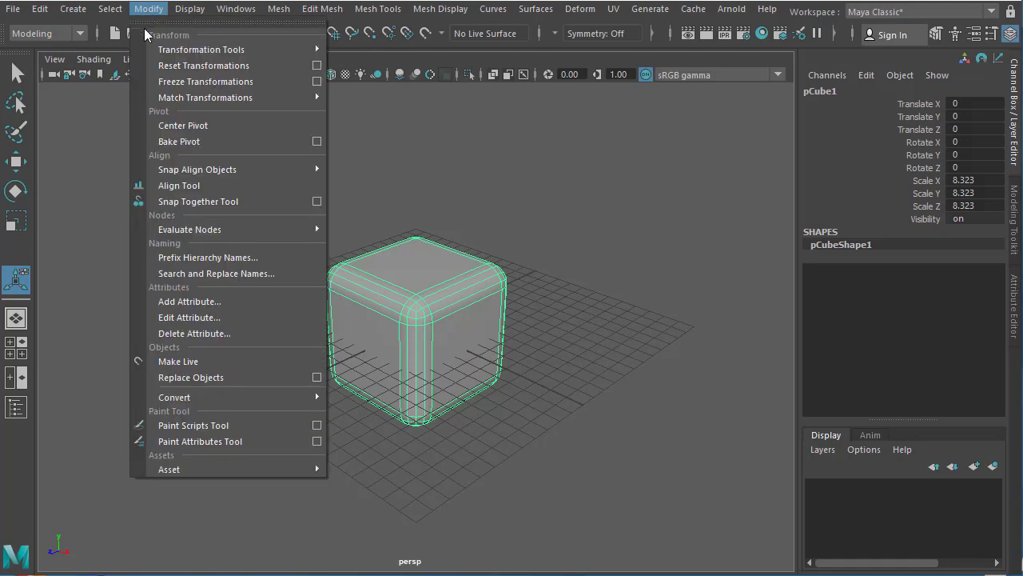
pyautogui.click(174, 79)
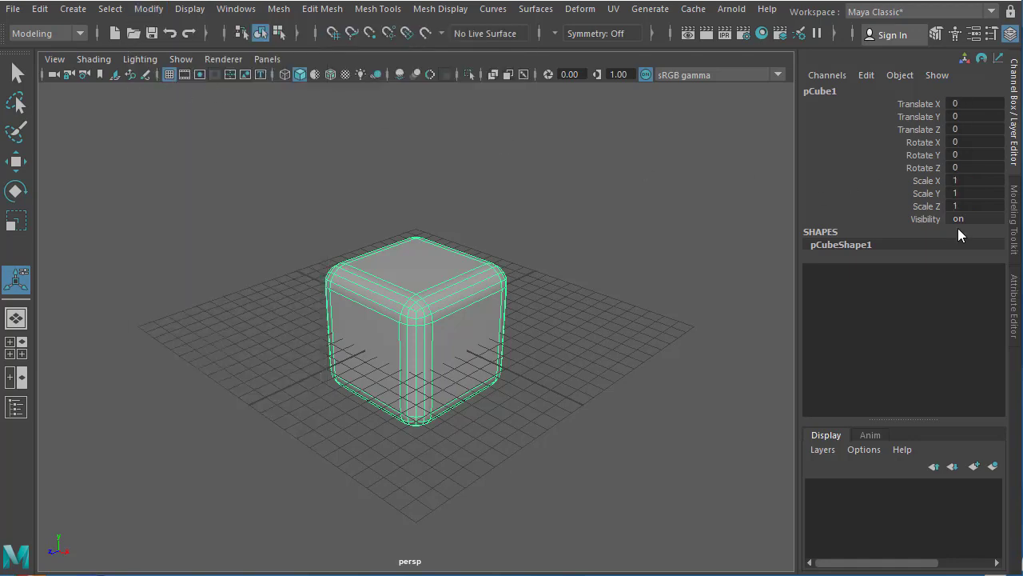
pyautogui.doubleClick(820, 92)
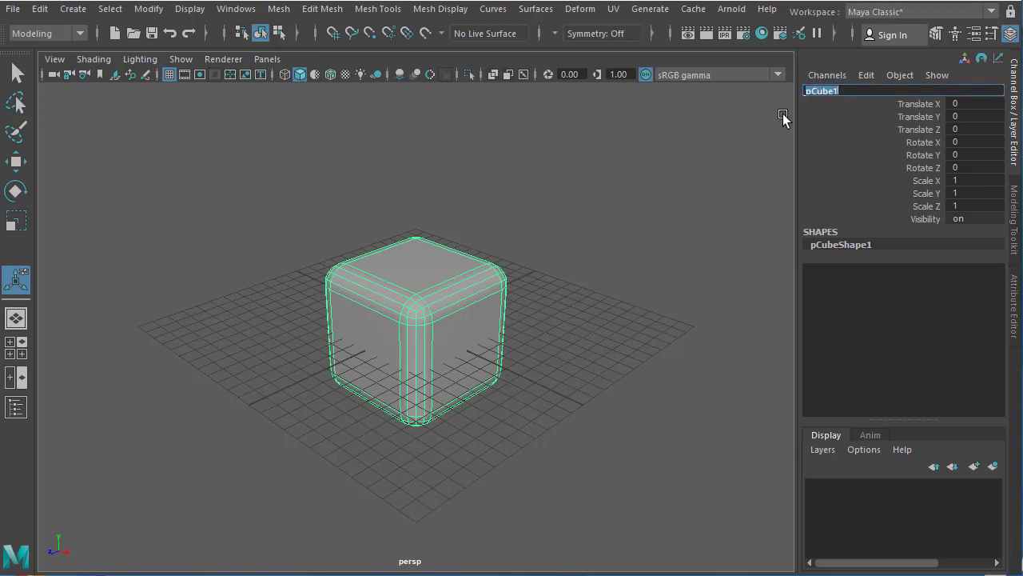
pyautogui.click(619, 200)
pyautogui.click(389, 349)
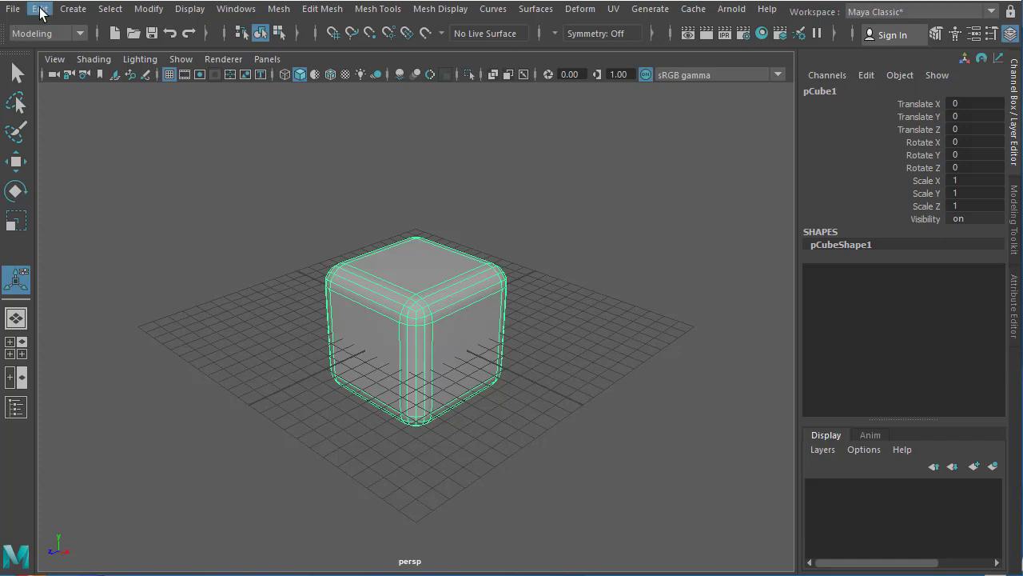
# - Export the selected cube via Export Selection as an FBX file named 'box'
pyautogui.click(13, 9)
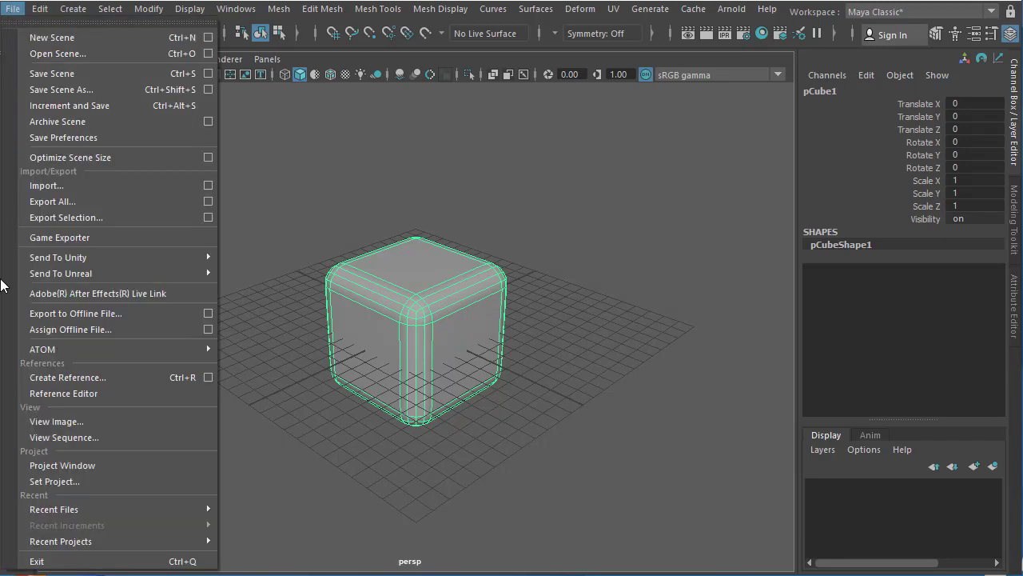
pyautogui.click(96, 222)
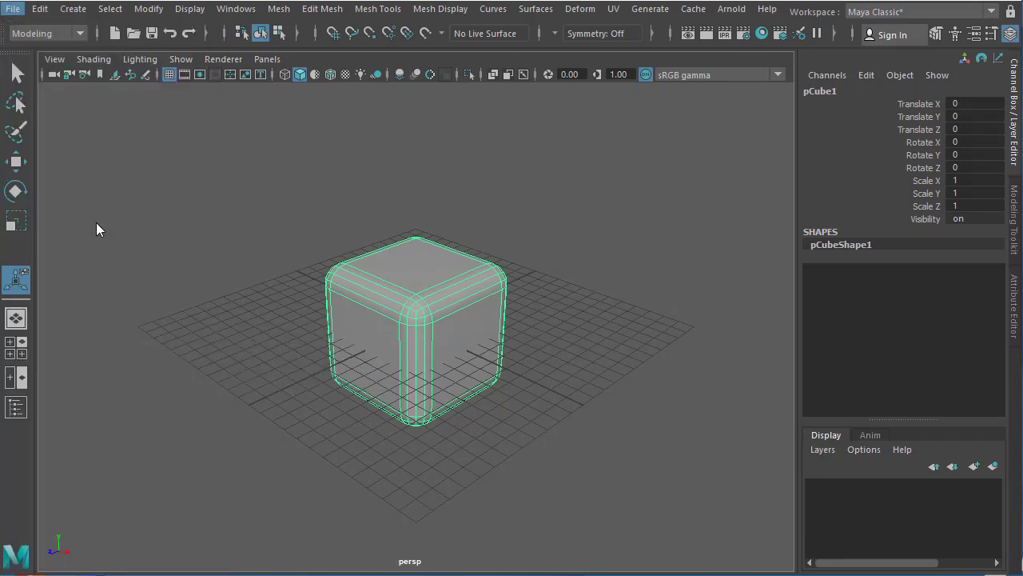
pyautogui.moveTo(607, 149); pyautogui.dragTo(440, 50)
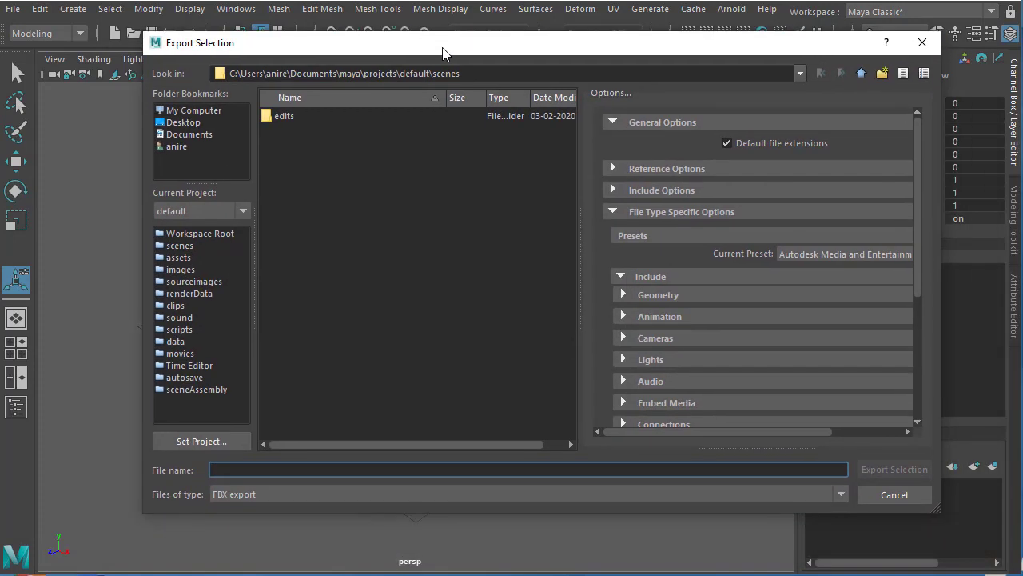
pyautogui.click(253, 495)
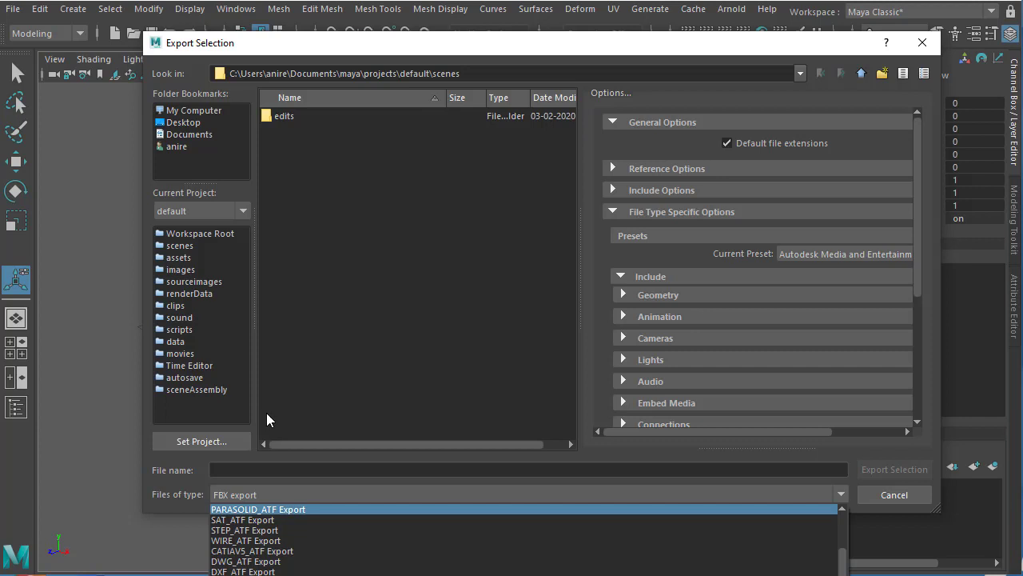
pyautogui.click(301, 49)
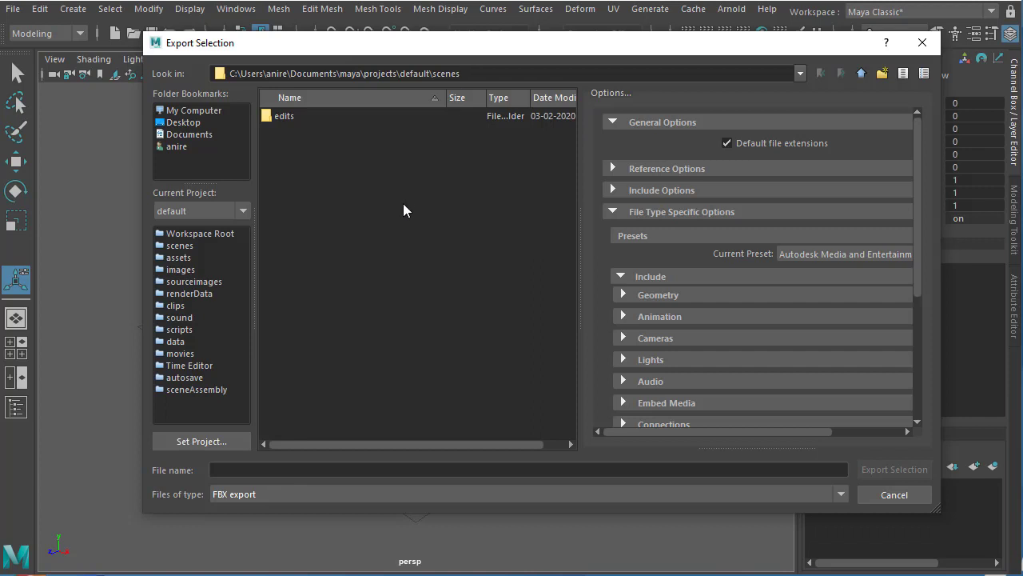
pyautogui.click(358, 470)
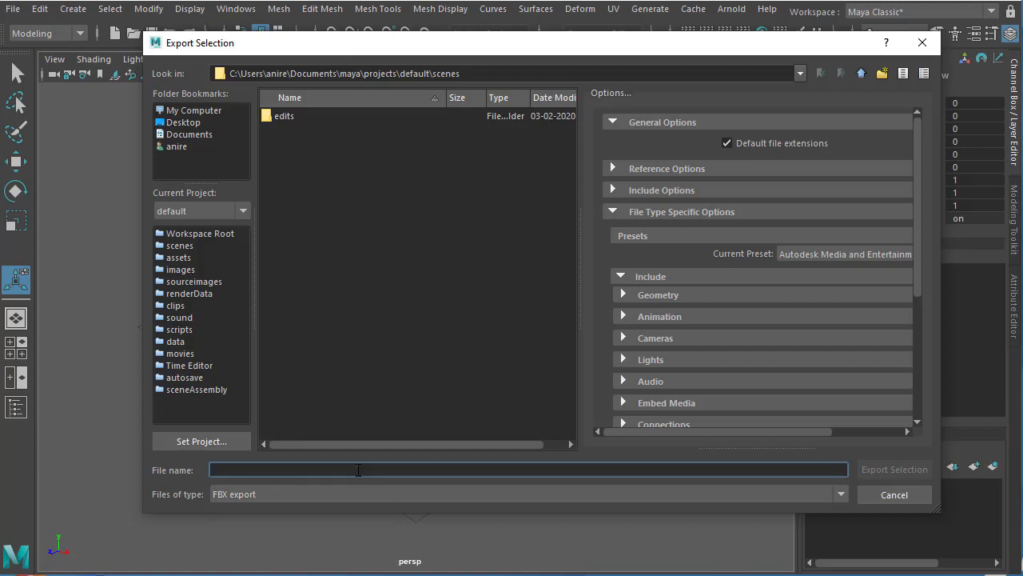
pyautogui.write('box')
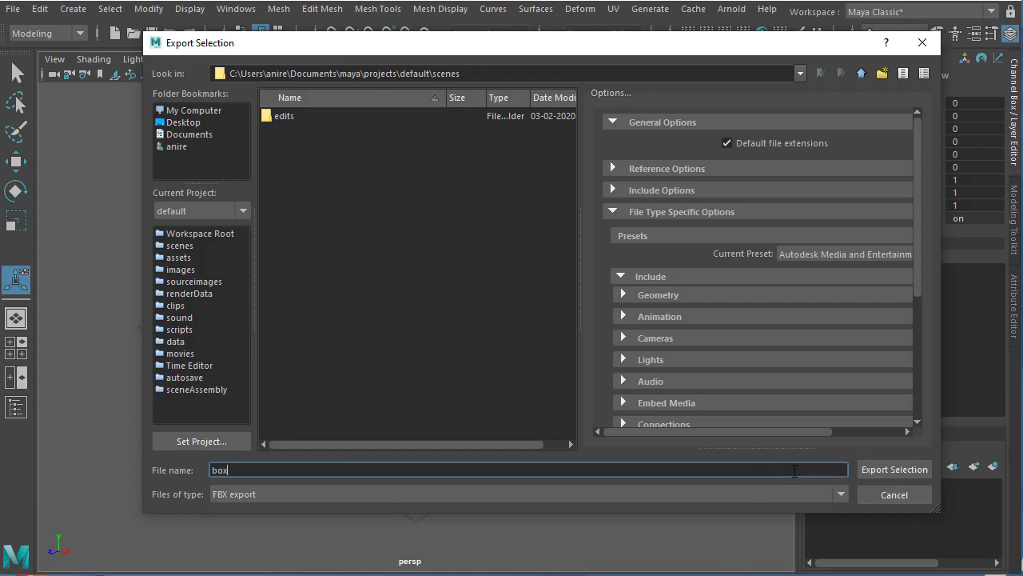
pyautogui.click(894, 469)
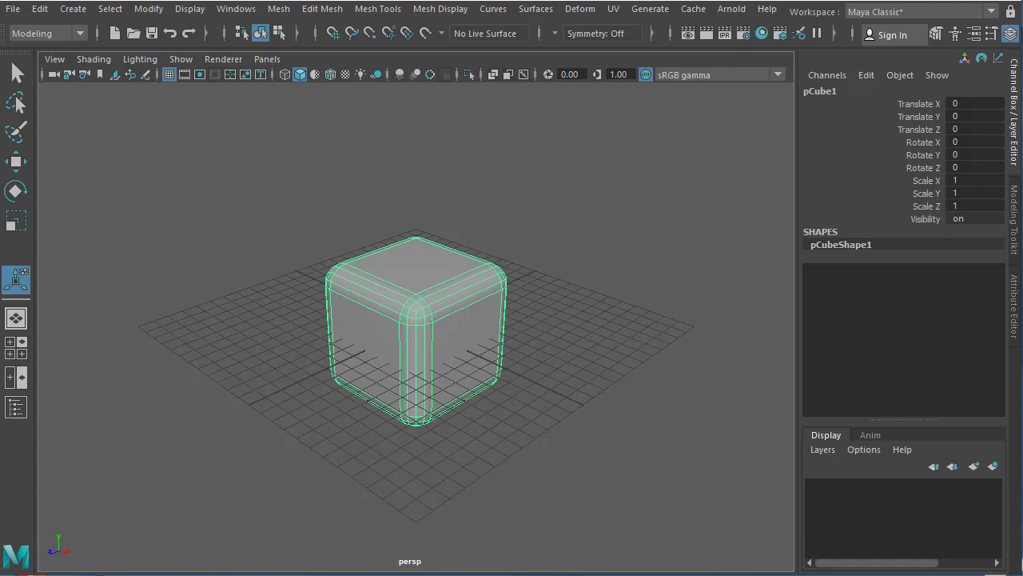
# - Launch Substance Painter by searching 'sub' in the Start menu and dismiss its Welcome screen
pyautogui.press('super')
pyautogui.write('sub')
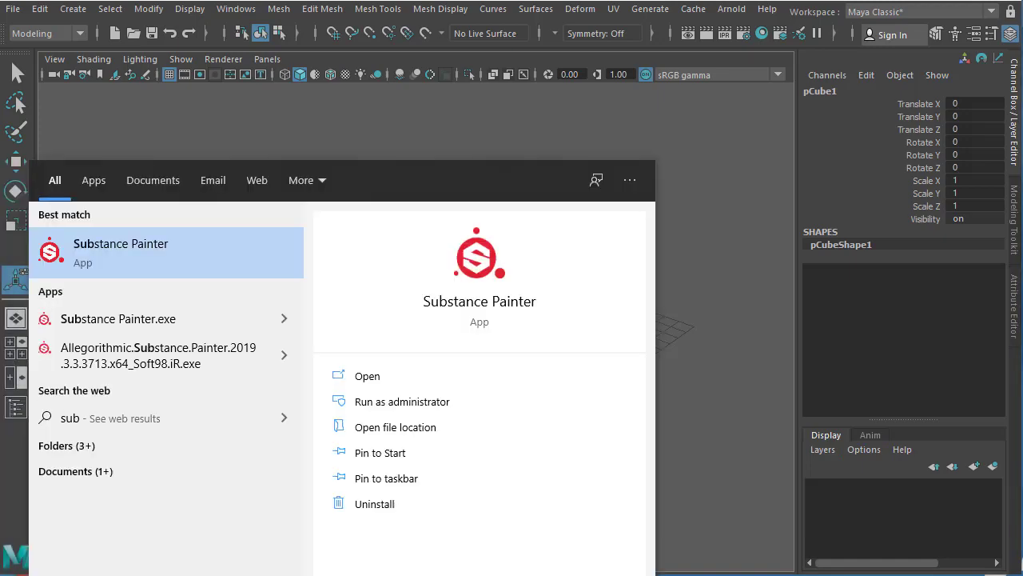
pyautogui.press('Return')
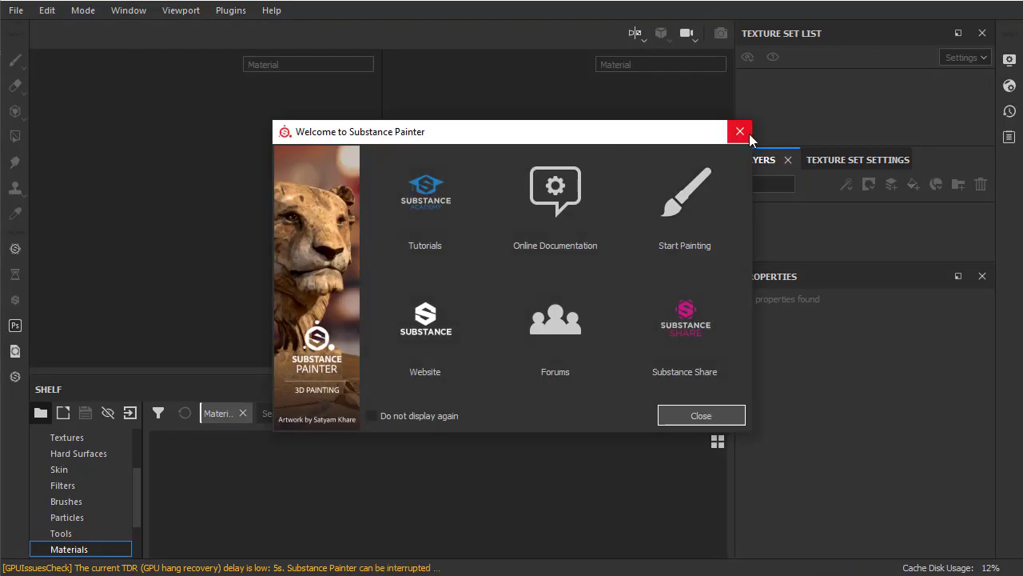
pyautogui.click(739, 131)
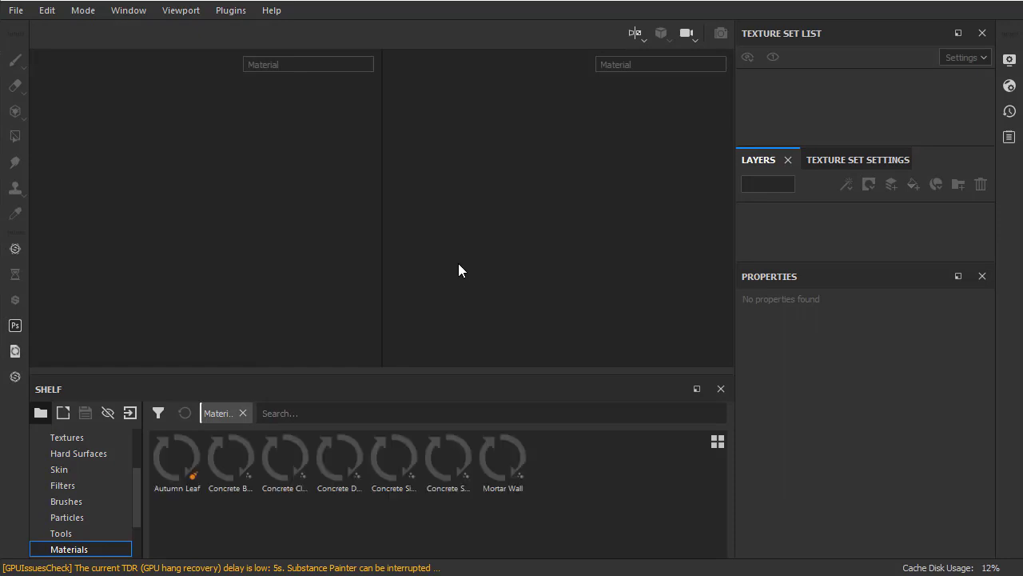
# - Start a new project via File > New and choose box.fbx from the scenes folder as its mesh
pyautogui.click(16, 12)
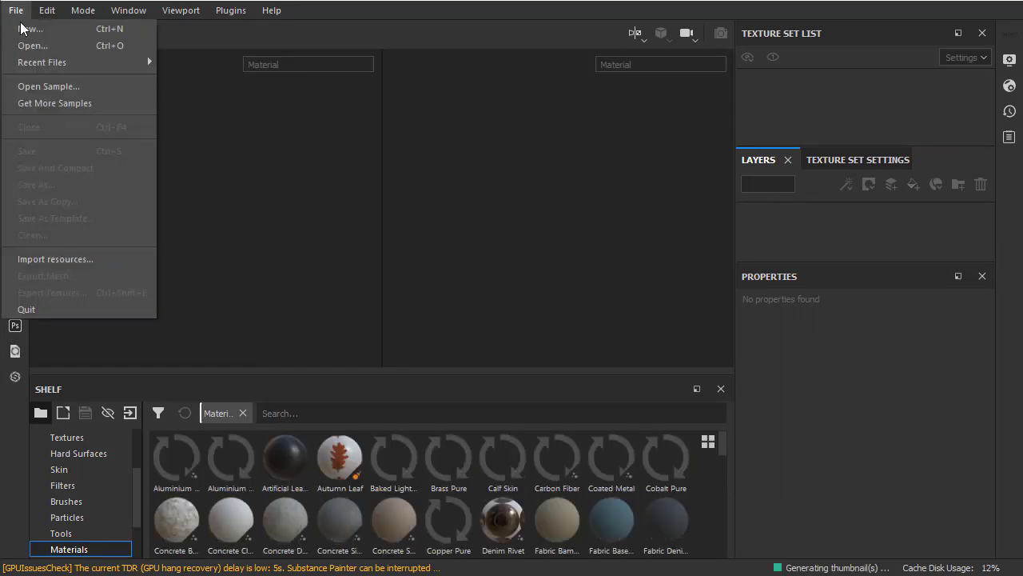
pyautogui.click(23, 28)
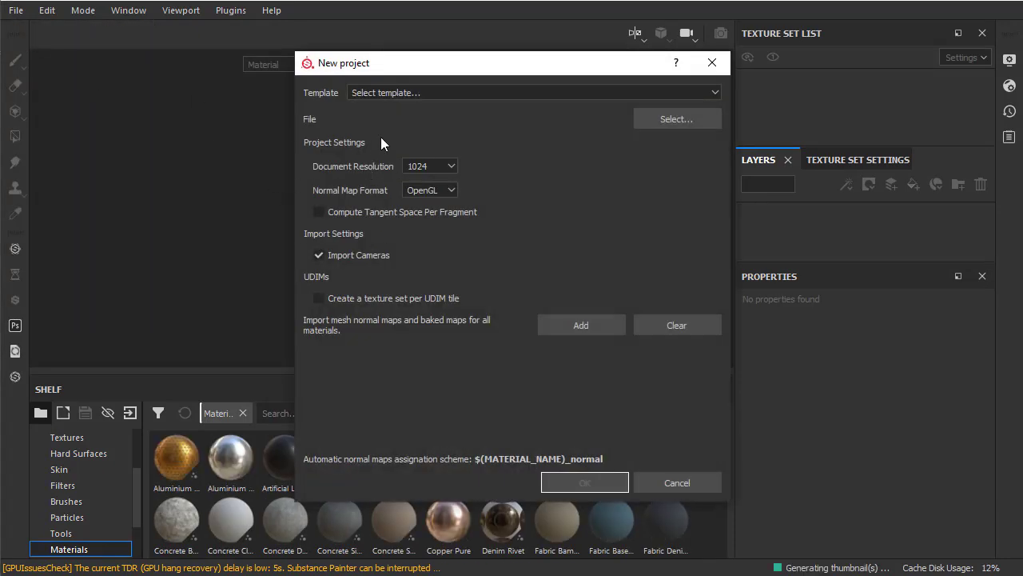
pyautogui.moveTo(418, 69); pyautogui.dragTo(428, 46)
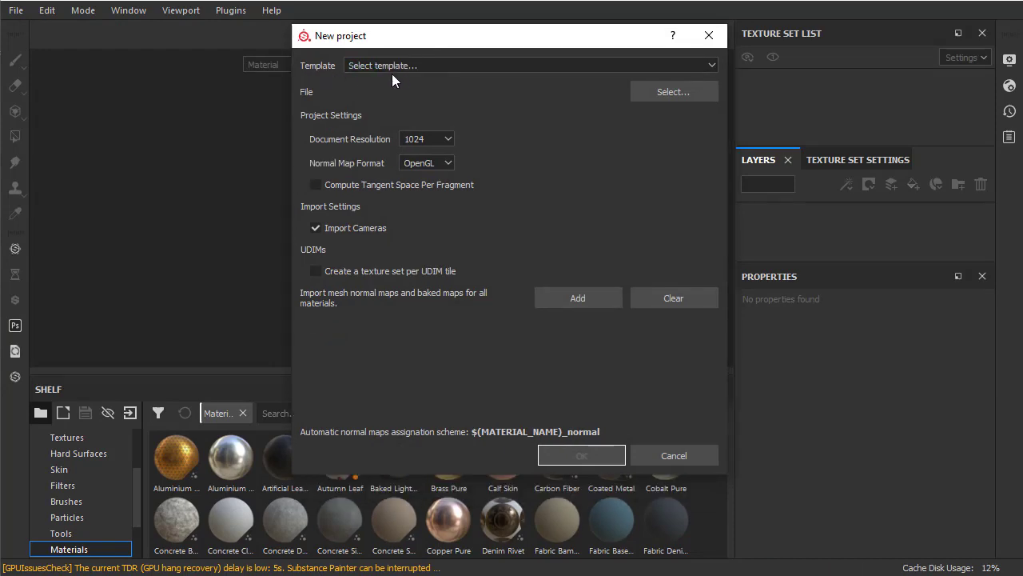
pyautogui.click(669, 93)
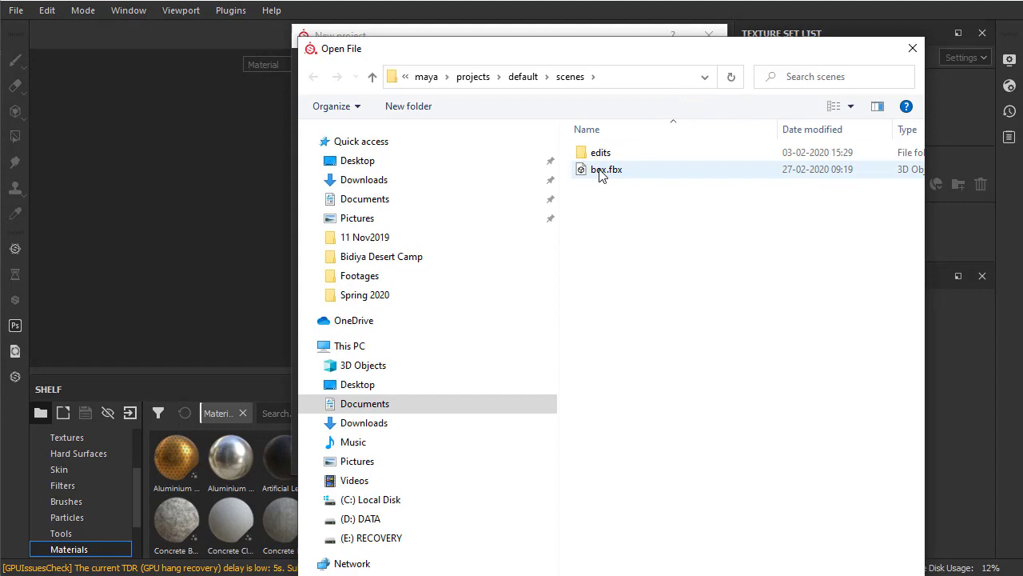
pyautogui.click(601, 172)
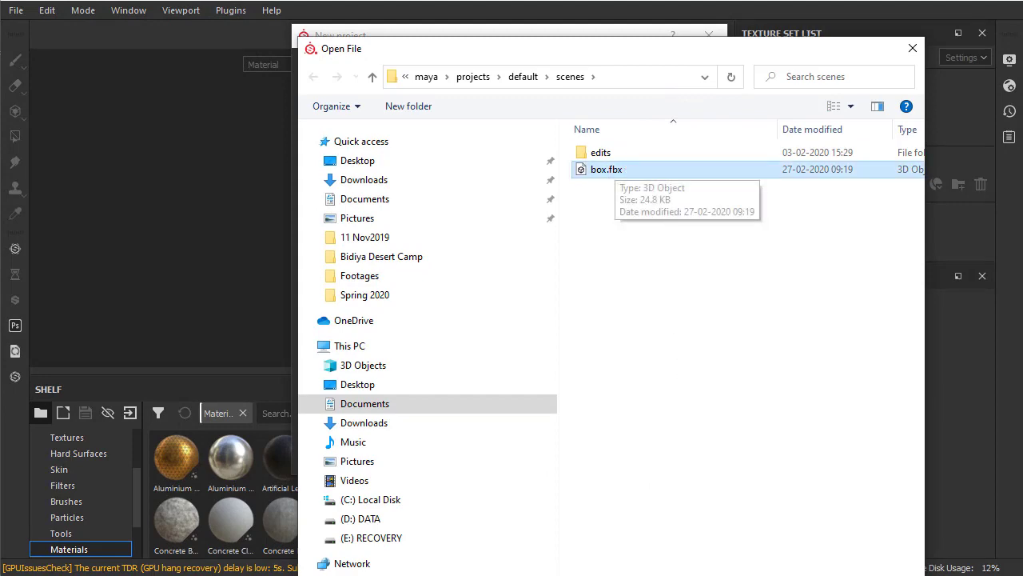
pyautogui.press('Return')
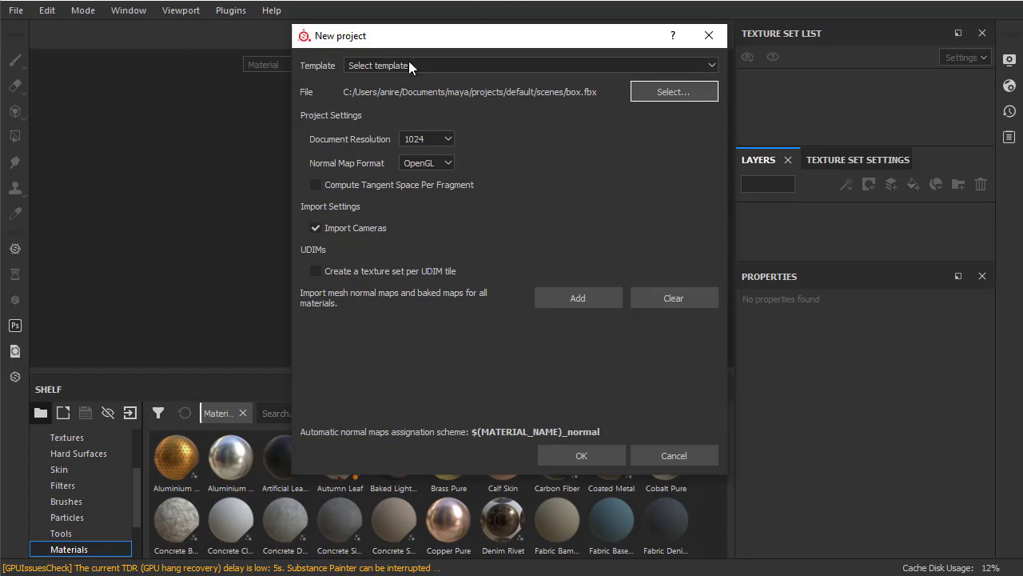
# - Leave the Document Resolution at 1024 and confirm the new project with OK
pyautogui.click(439, 139)
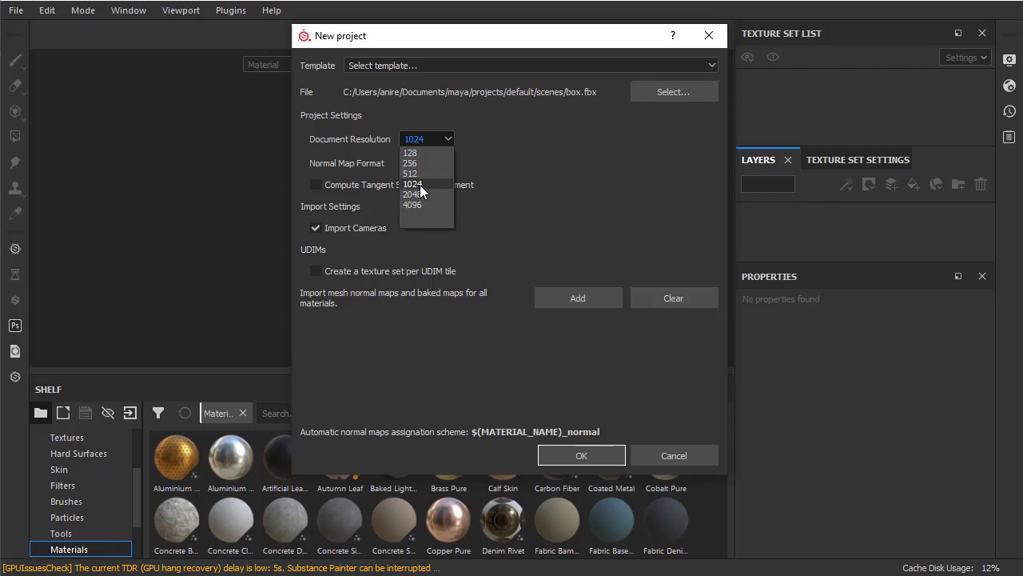
pyautogui.click(421, 185)
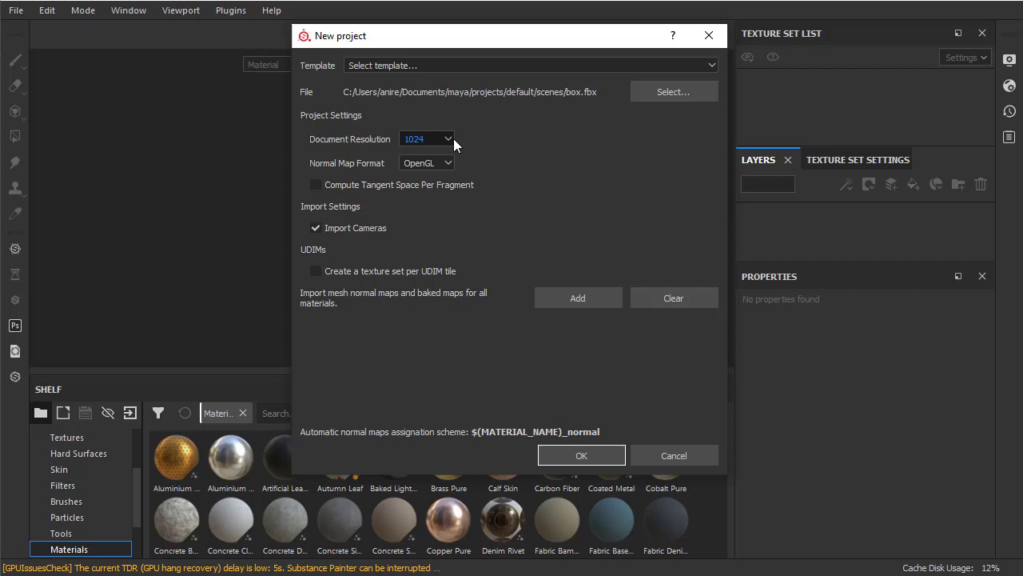
pyautogui.click(451, 138)
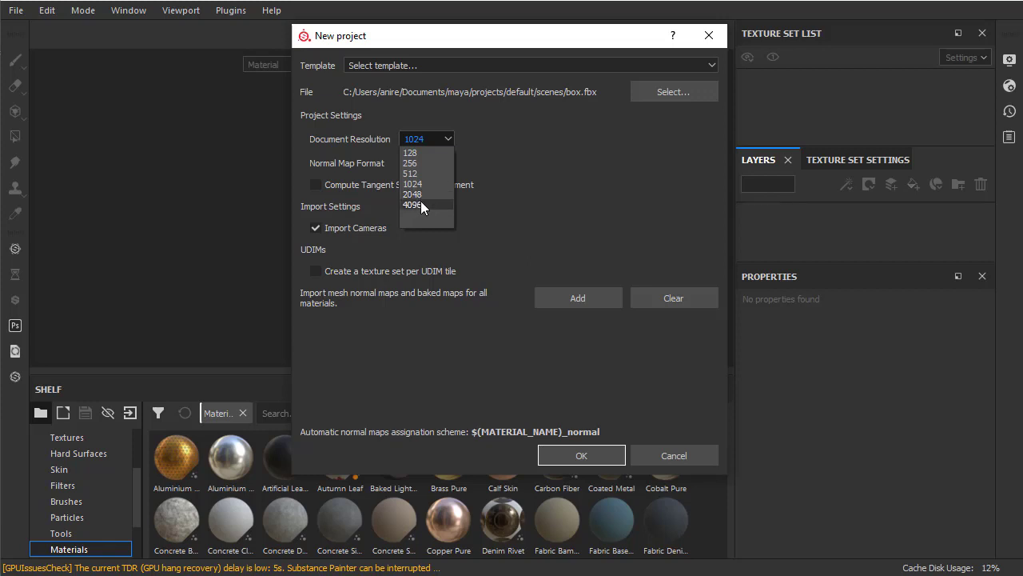
pyautogui.click(518, 181)
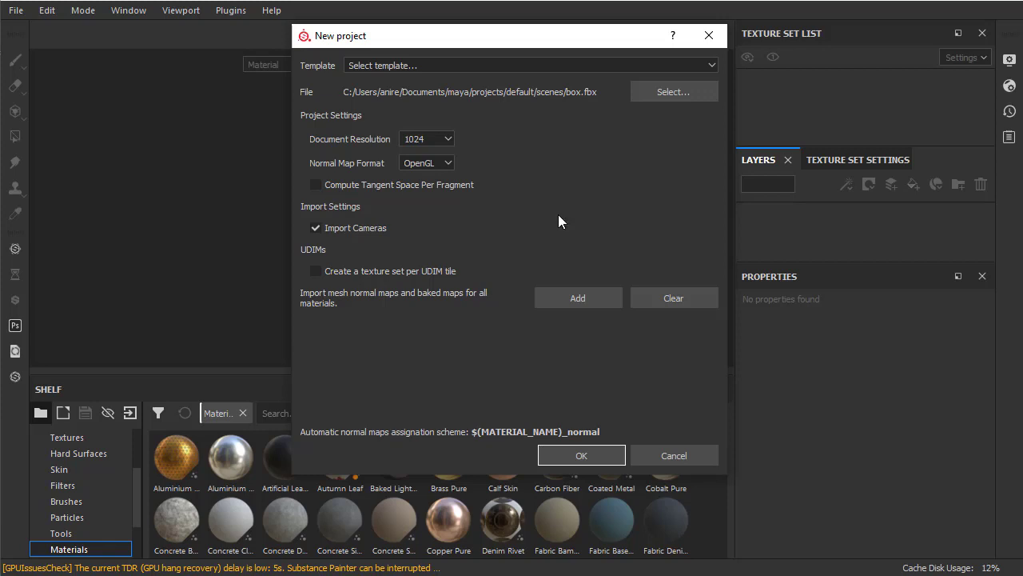
pyautogui.click(580, 458)
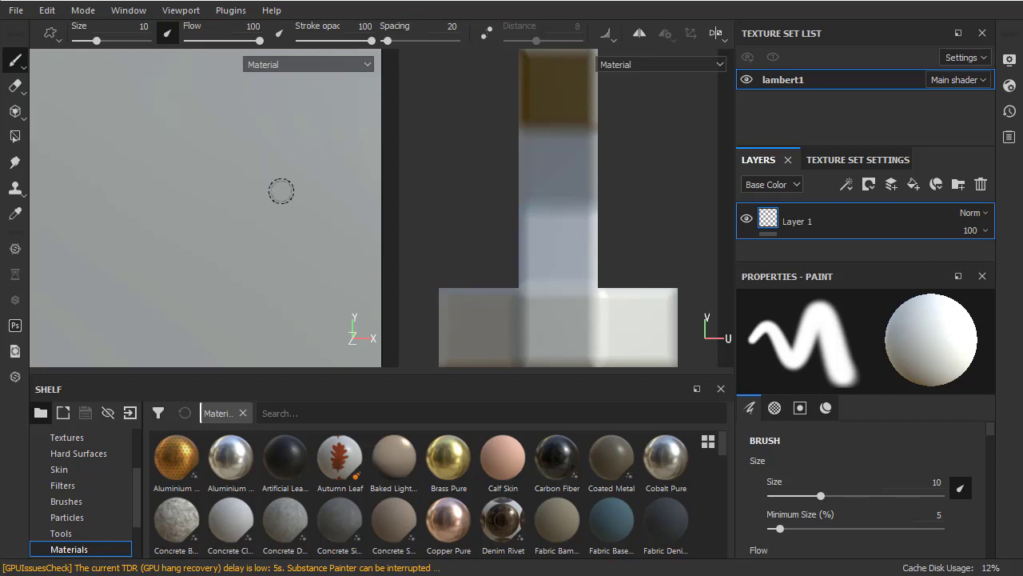
# - Zoom out, orbit and pan the viewport to frame the whole rounded cube at an angle, left side showing
pyautogui.press('alt')
pyautogui.keyDown('alt'); pyautogui.moveTo(277, 188); pyautogui.dragTo(1, 190, button='right'); pyautogui.keyUp('alt')
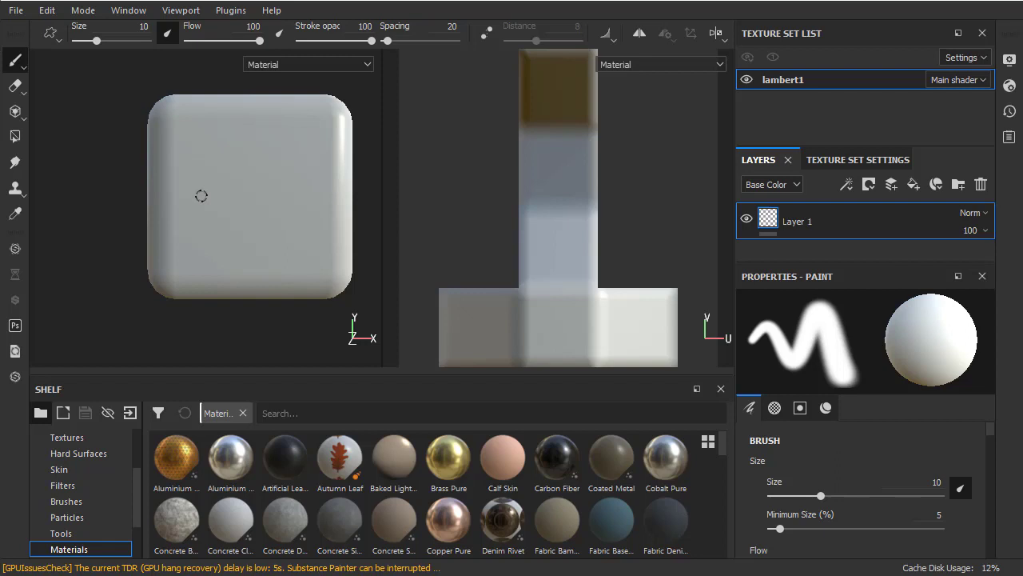
pyautogui.keyDown('alt'); pyautogui.moveTo(222, 230); pyautogui.dragTo(289, 228); pyautogui.keyUp('alt')
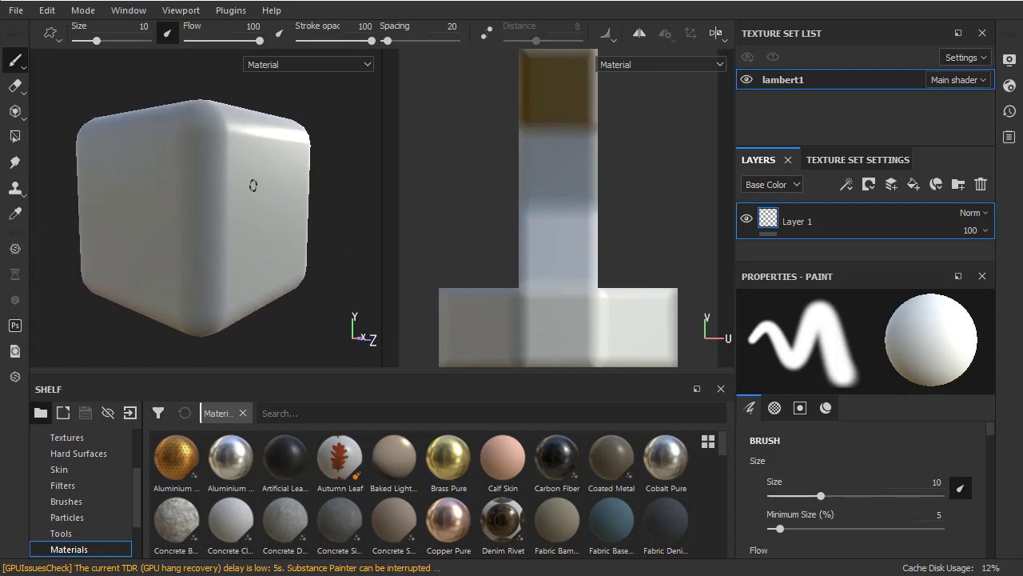
pyautogui.moveTo(254, 187)
pyautogui.keyDown('alt'); pyautogui.mouseDown(button='middle')
pyautogui.moveTo(264, 205)
pyautogui.moveTo(283, 153)
pyautogui.moveTo(199, 154)
pyautogui.moveTo(271, 206)
pyautogui.moveTo(299, 135)
pyautogui.moveTo(212, 169)
pyautogui.moveTo(266, 180)
pyautogui.mouseUp(button='middle'); pyautogui.keyUp('alt')
pyautogui.keyDown('alt'); pyautogui.moveTo(217, 197); pyautogui.dragTo(207, 227); pyautogui.keyUp('alt')
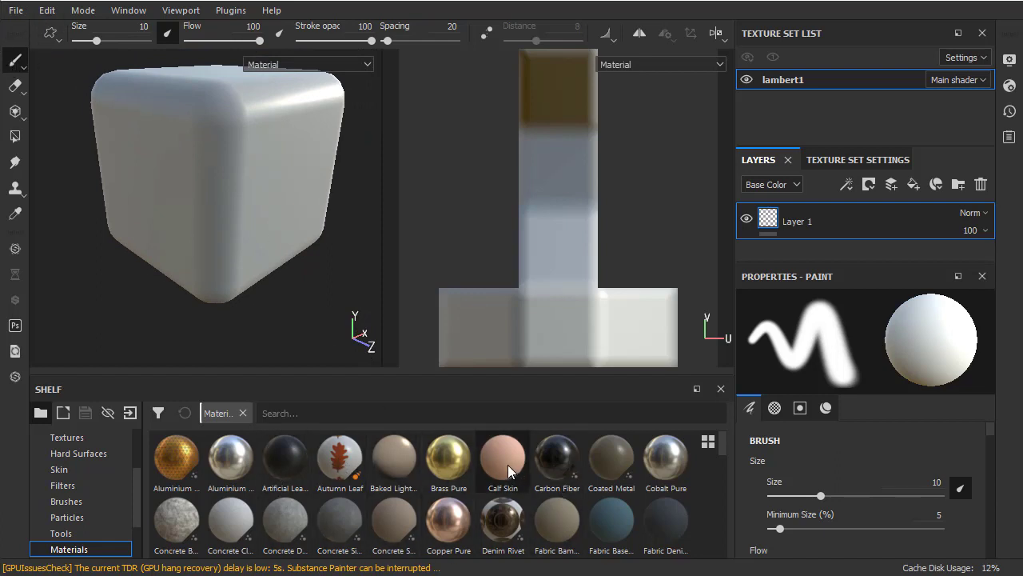
# - Pick Calf Skin from the Materials shelf and paint four looping strokes across the front face
pyautogui.moveTo(508, 465)
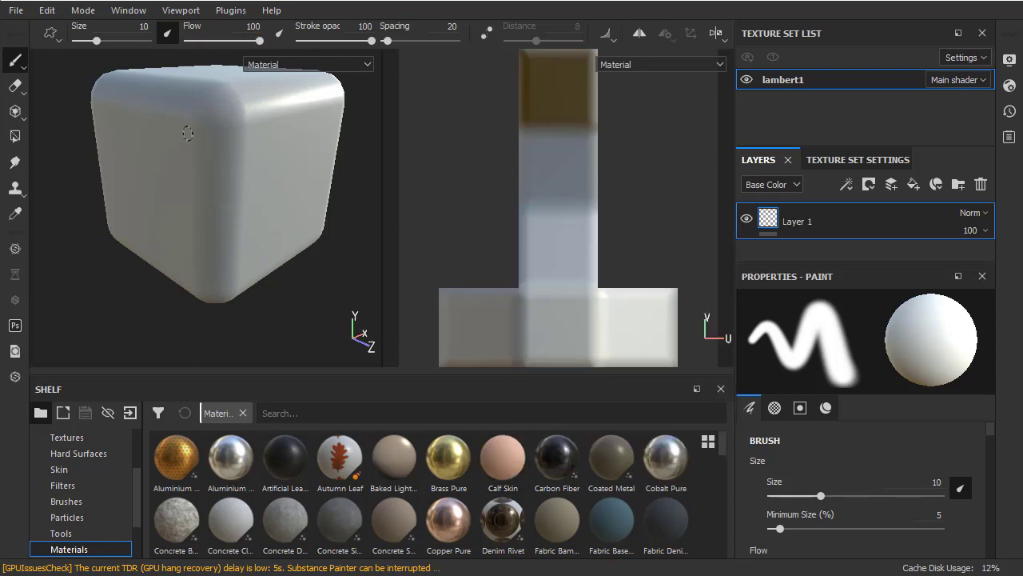
pyautogui.click(503, 471)
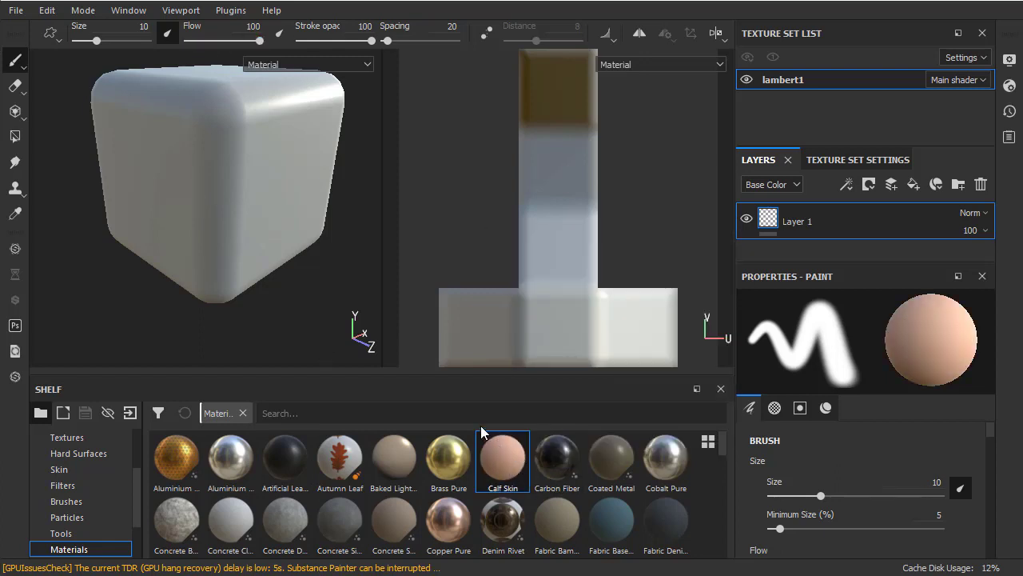
pyautogui.moveTo(181, 172); pyautogui.dragTo(283, 168)
pyautogui.moveTo(165, 217)
pyautogui.mouseDown()
pyautogui.moveTo(167, 192)
pyautogui.moveTo(219, 191)
pyautogui.mouseUp()
pyautogui.moveTo(250, 125); pyautogui.dragTo(165, 91)
pyautogui.moveTo(233, 79)
pyautogui.mouseDown()
pyautogui.moveTo(263, 104)
pyautogui.moveTo(276, 146)
pyautogui.moveTo(264, 164)
pyautogui.mouseUp()
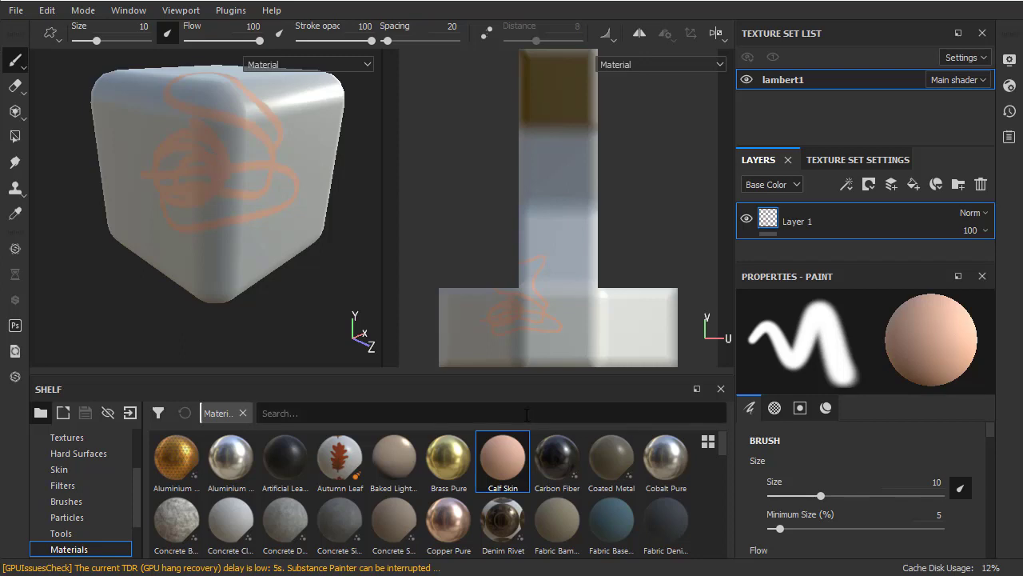
# - Paint a Brass Pure loop over the skin stroke on the cube's front face
pyautogui.click(463, 458)
pyautogui.moveTo(215, 142)
pyautogui.mouseDown()
pyautogui.moveTo(178, 170)
pyautogui.moveTo(216, 134)
pyautogui.moveTo(236, 148)
pyautogui.moveTo(219, 160)
pyautogui.moveTo(250, 150)
pyautogui.moveTo(213, 148)
pyautogui.moveTo(350, 178)
pyautogui.moveTo(252, 159)
pyautogui.moveTo(327, 213)
pyautogui.moveTo(323, 200)
pyautogui.moveTo(196, 215)
pyautogui.moveTo(282, 227)
pyautogui.moveTo(155, 242)
pyautogui.moveTo(258, 212)
pyautogui.mouseUp()
pyautogui.scroll(3, 210, 160)
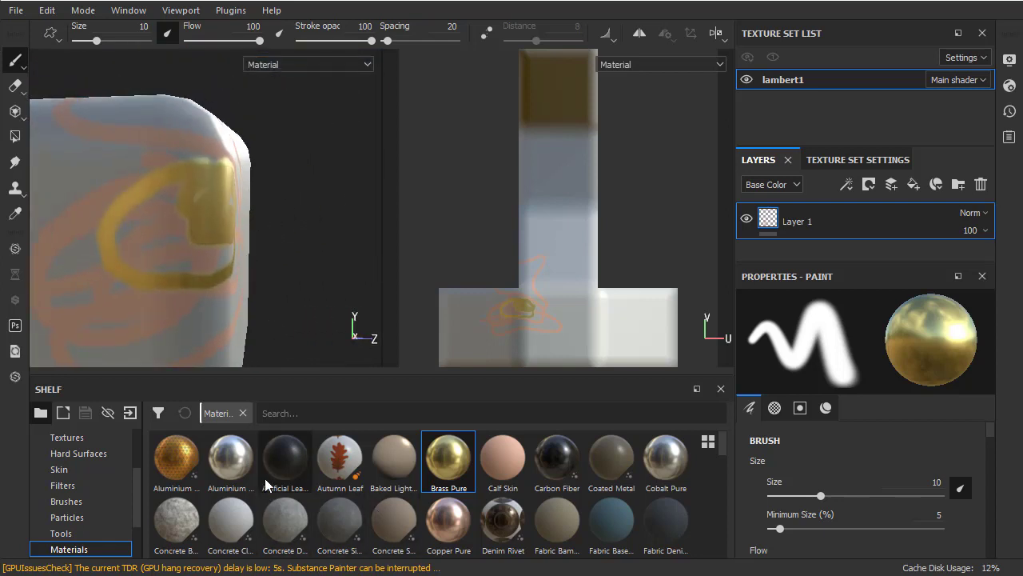
# - Switch to the first Aluminium material and paint dense loops down the front face
pyautogui.click(178, 470)
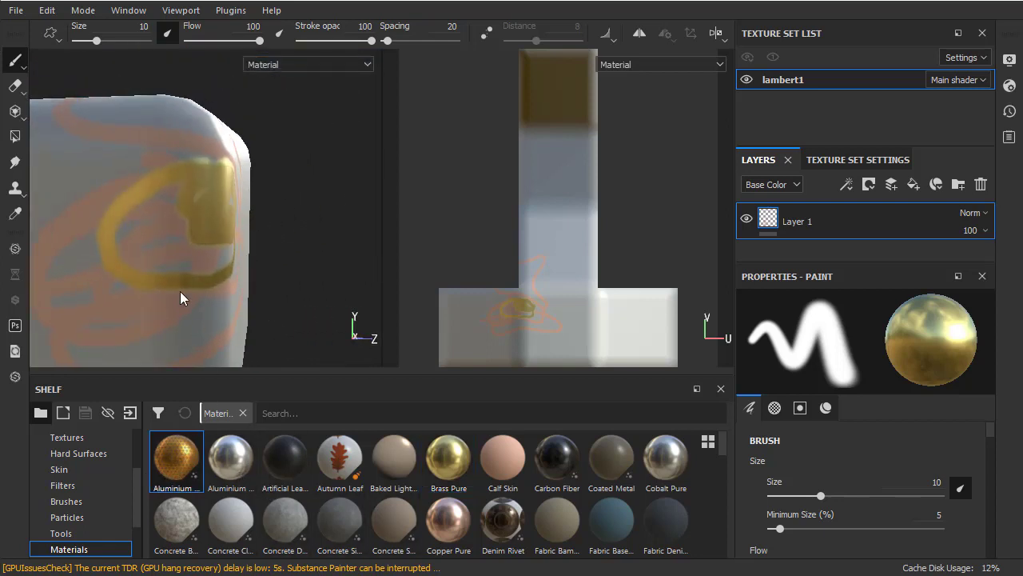
pyautogui.moveTo(210, 138)
pyautogui.mouseDown()
pyautogui.moveTo(223, 204)
pyautogui.moveTo(105, 183)
pyautogui.moveTo(157, 158)
pyautogui.moveTo(180, 203)
pyautogui.moveTo(119, 196)
pyautogui.moveTo(194, 171)
pyautogui.moveTo(125, 145)
pyautogui.moveTo(116, 172)
pyautogui.moveTo(204, 193)
pyautogui.moveTo(128, 128)
pyautogui.moveTo(182, 193)
pyautogui.moveTo(104, 171)
pyautogui.moveTo(75, 252)
pyautogui.moveTo(85, 235)
pyautogui.moveTo(124, 283)
pyautogui.moveTo(172, 300)
pyautogui.moveTo(186, 262)
pyautogui.moveTo(230, 290)
pyautogui.moveTo(200, 296)
pyautogui.mouseUp()
pyautogui.moveTo(209, 216); pyautogui.dragTo(362, 215, button='middle')
pyautogui.moveTo(361, 215)
pyautogui.keyDown('alt'); pyautogui.mouseDown()
pyautogui.moveTo(313, 231)
pyautogui.moveTo(338, 201)
pyautogui.moveTo(263, 171)
pyautogui.moveTo(178, 223)
pyautogui.moveTo(136, 235)
pyautogui.moveTo(167, 288)
pyautogui.moveTo(265, 288)
pyautogui.moveTo(308, 265)
pyautogui.moveTo(297, 237)
pyautogui.moveTo(39, 206)
pyautogui.moveTo(228, 231)
pyautogui.moveTo(240, 224)
pyautogui.moveTo(260, 331)
pyautogui.mouseUp(); pyautogui.keyUp('alt')
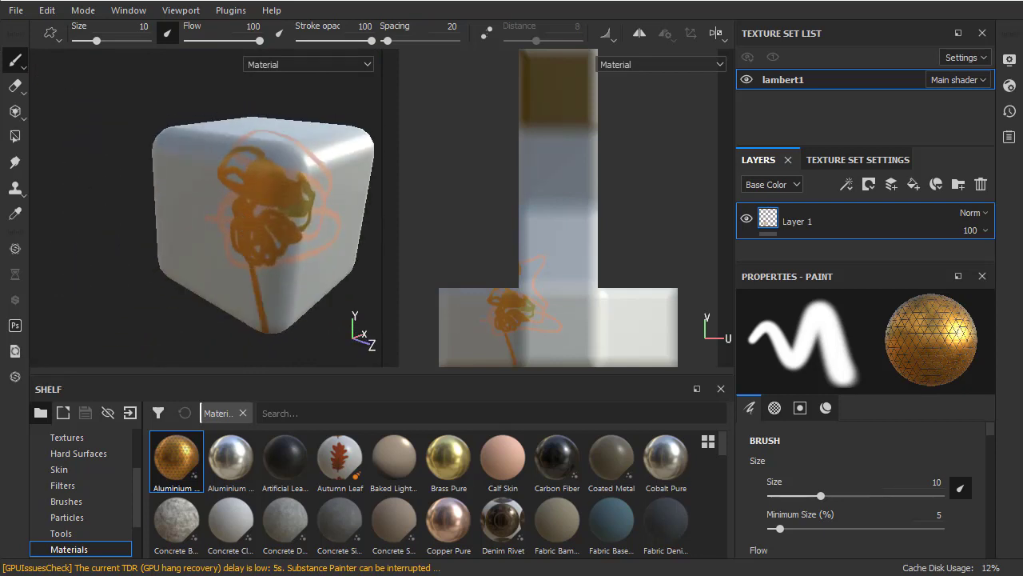